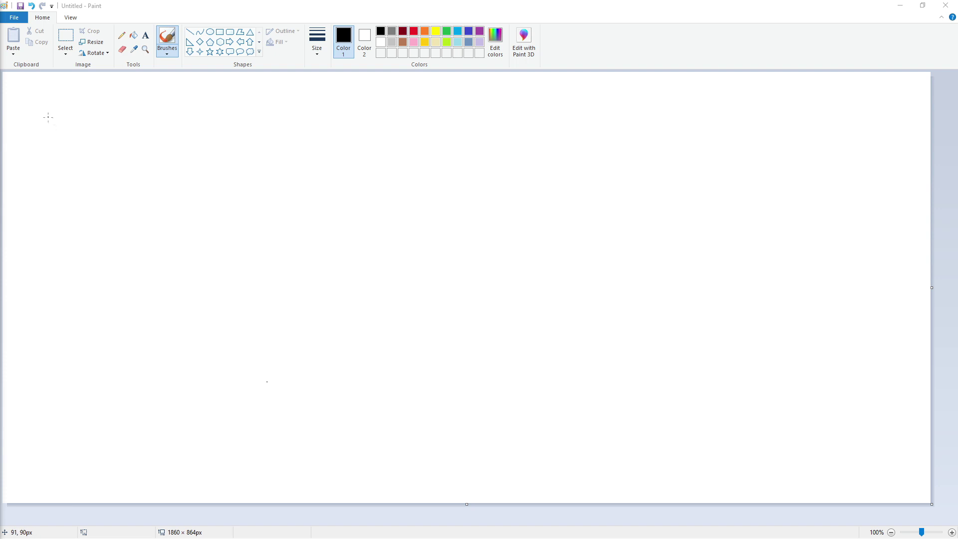
Hand-draw the roll-bar bracket in black, labelling its ends 0 and 100.
mouse_move(49, 118)
mouse_down()
mouse_move(78, 178)
mouse_move(783, 199)
mouse_move(817, 124)
mouse_up()
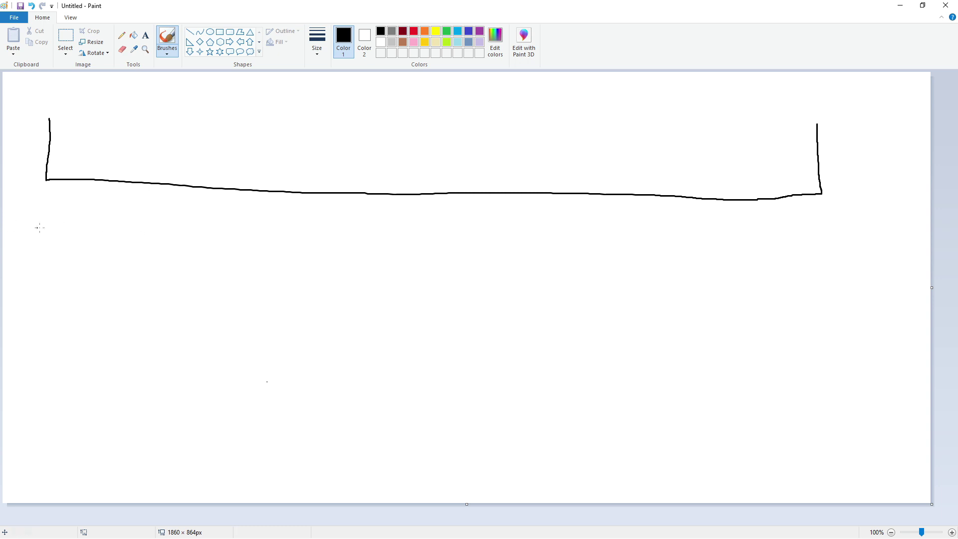
drag(36, 215, 30, 213)
mouse_move(800, 231)
mouse_down()
mouse_move(805, 252)
mouse_move(829, 243)
mouse_move(856, 251)
mouse_move(863, 230)
mouse_up()
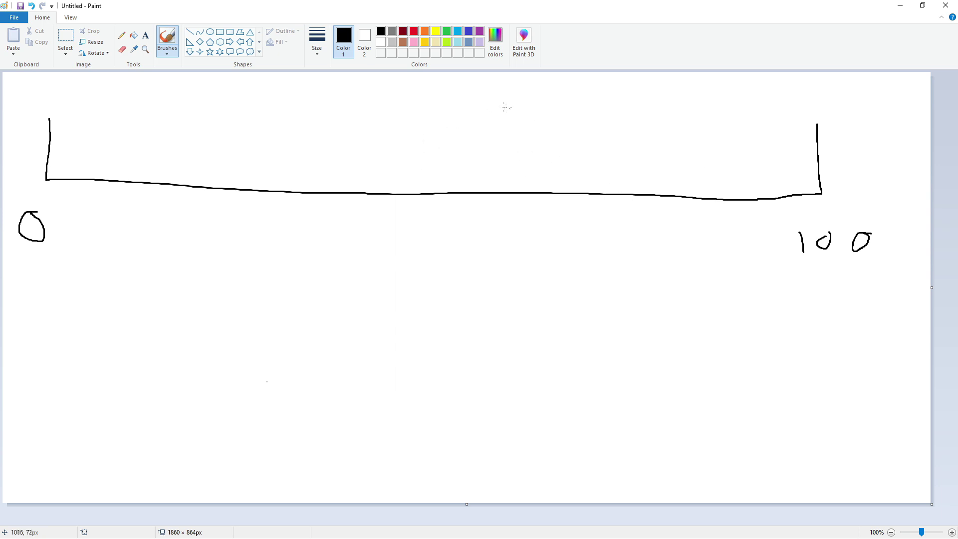
Write '50% hit' beneath the left half of the bar.
mouse_move(143, 294)
mouse_down()
mouse_move(131, 333)
mouse_move(156, 296)
mouse_move(200, 297)
mouse_up()
drag(263, 291, 221, 331)
drag(226, 296, 225, 298)
drag(261, 318, 259, 325)
mouse_move(300, 289)
mouse_down()
mouse_move(298, 322)
mouse_move(318, 342)
mouse_up()
mouse_move(334, 329)
mouse_down()
mouse_move(335, 352)
mouse_move(340, 316)
mouse_up()
mouse_move(349, 328)
mouse_down()
mouse_move(358, 321)
mouse_move(370, 345)
mouse_up()
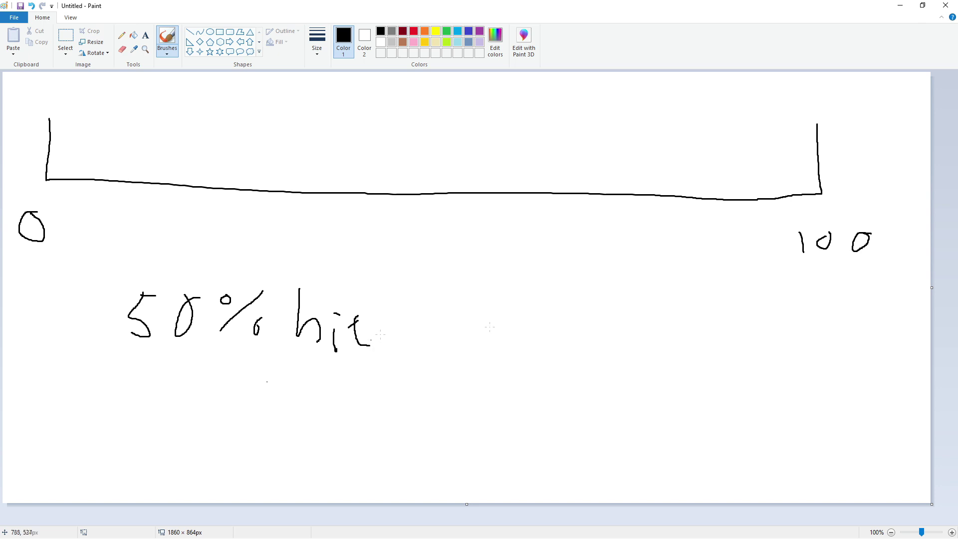
Write '50% crit' beneath the right half of the bar.
mouse_move(597, 303)
mouse_down()
mouse_move(600, 344)
mouse_move(628, 309)
mouse_up()
mouse_move(650, 307)
mouse_down()
mouse_move(681, 337)
mouse_move(683, 316)
mouse_move(709, 340)
mouse_up()
mouse_move(757, 317)
mouse_down()
mouse_move(756, 342)
mouse_move(805, 328)
mouse_move(807, 349)
mouse_up()
drag(806, 313, 838, 329)
mouse_move(823, 321)
mouse_down()
mouse_move(819, 350)
mouse_move(835, 354)
mouse_up()
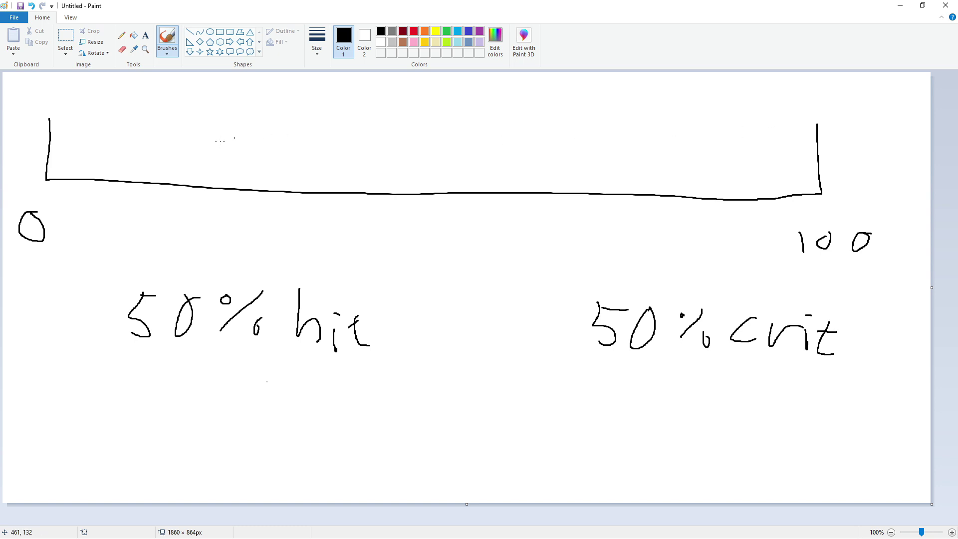
Draw a midpoint tick on the bar and label it 50.
mouse_move(423, 129)
mouse_down()
mouse_move(416, 215)
mouse_move(378, 259)
mouse_up()
drag(374, 226, 402, 229)
drag(421, 227, 424, 231)
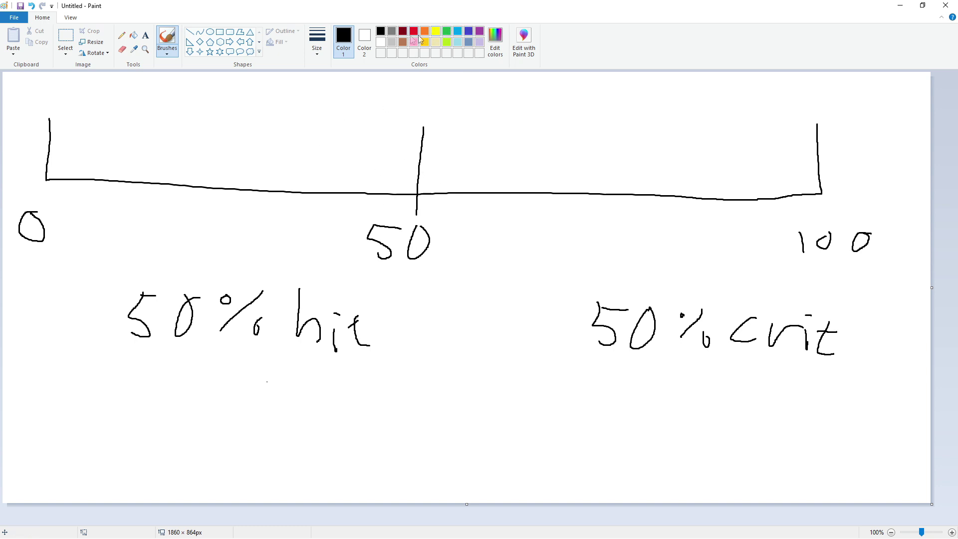
Shade the bar's left half red, then switch to grey for the right half.
click(413, 31)
mouse_move(47, 150)
mouse_down()
mouse_move(379, 150)
mouse_move(109, 158)
mouse_move(70, 158)
mouse_move(439, 144)
mouse_move(98, 166)
mouse_move(301, 173)
mouse_move(408, 162)
mouse_move(774, 161)
mouse_move(458, 161)
mouse_move(767, 152)
mouse_move(444, 156)
mouse_move(794, 153)
mouse_move(442, 155)
mouse_move(422, 163)
mouse_move(700, 173)
mouse_move(804, 158)
mouse_up()
click(392, 31)
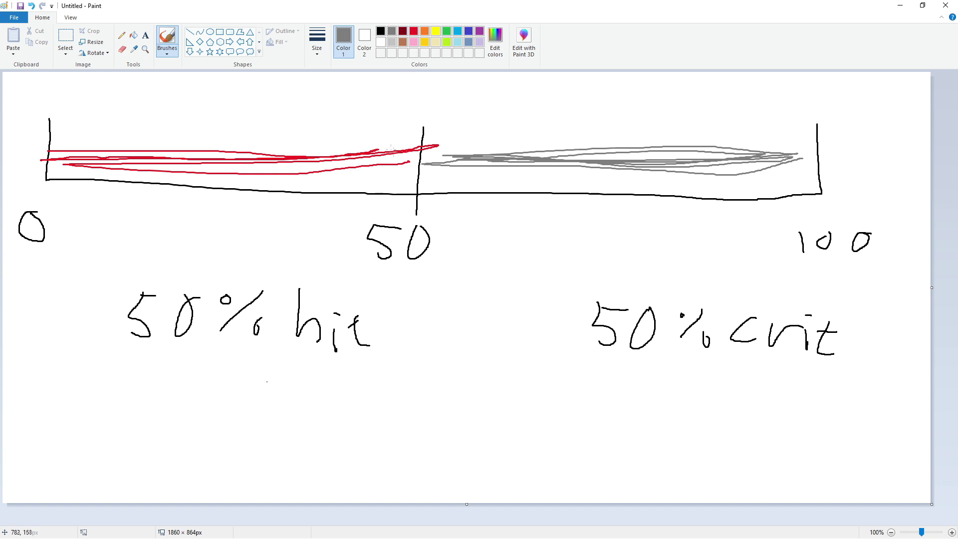
Paint a short yellow strip over the bar's left end, marked with a black tick labelled 25.
click(435, 32)
mouse_move(73, 120)
mouse_down()
mouse_move(245, 121)
mouse_move(55, 133)
mouse_move(233, 126)
mouse_up()
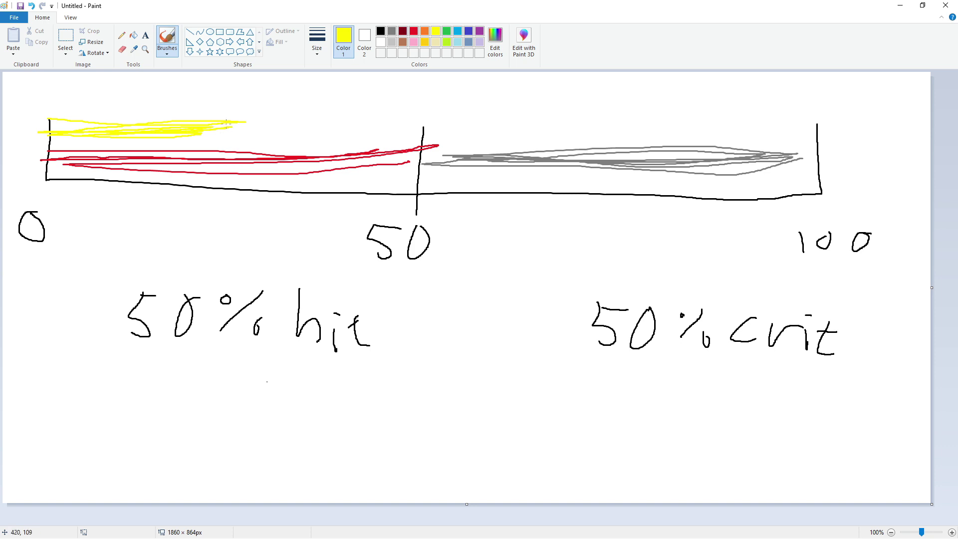
click(381, 33)
drag(239, 105, 238, 140)
mouse_move(209, 82)
mouse_down()
mouse_move(239, 100)
mouse_move(267, 86)
mouse_up()
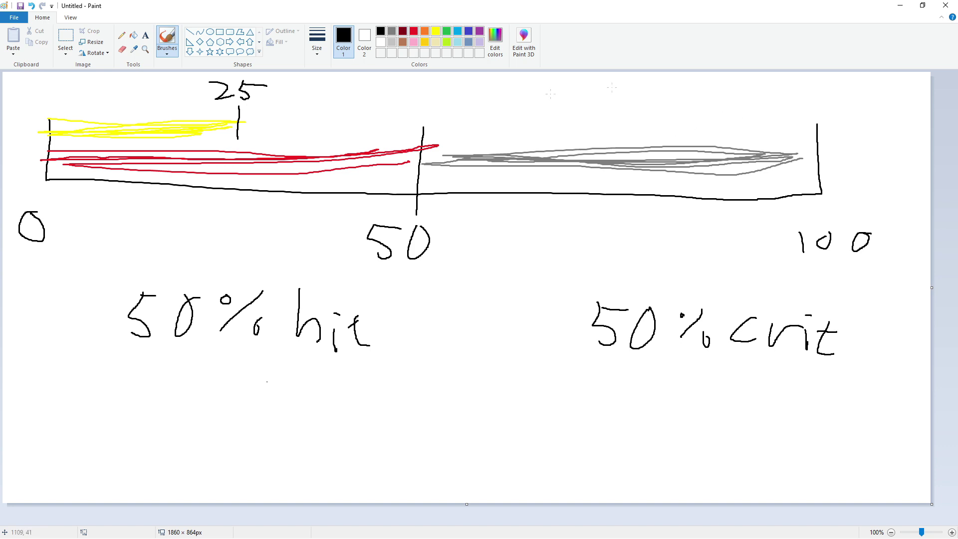
Undo the 25 tick and short yellow strip, then brush yellow across the whole red section.
key(ctrl+z)
key(ctrl+z)
key(ctrl+z)
key(ctrl+z)
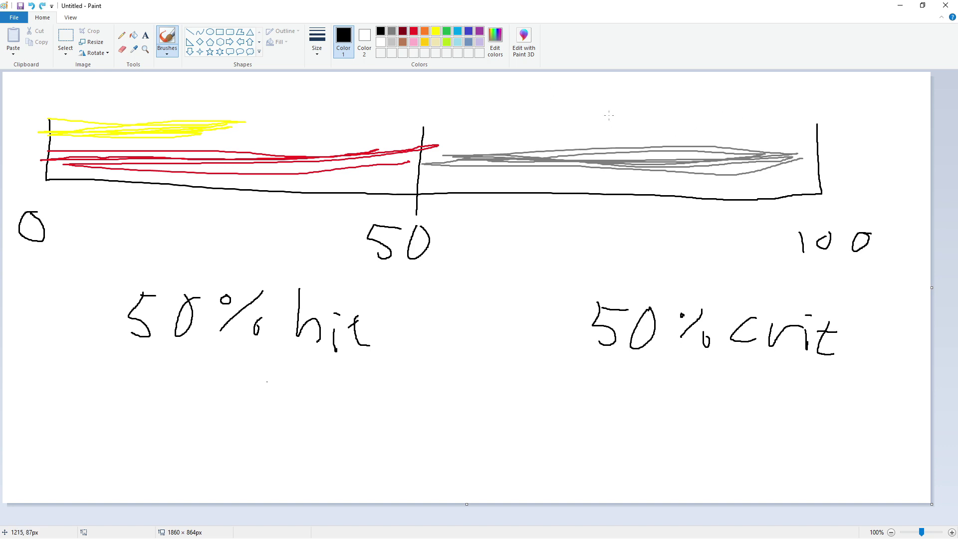
key(ctrl+z)
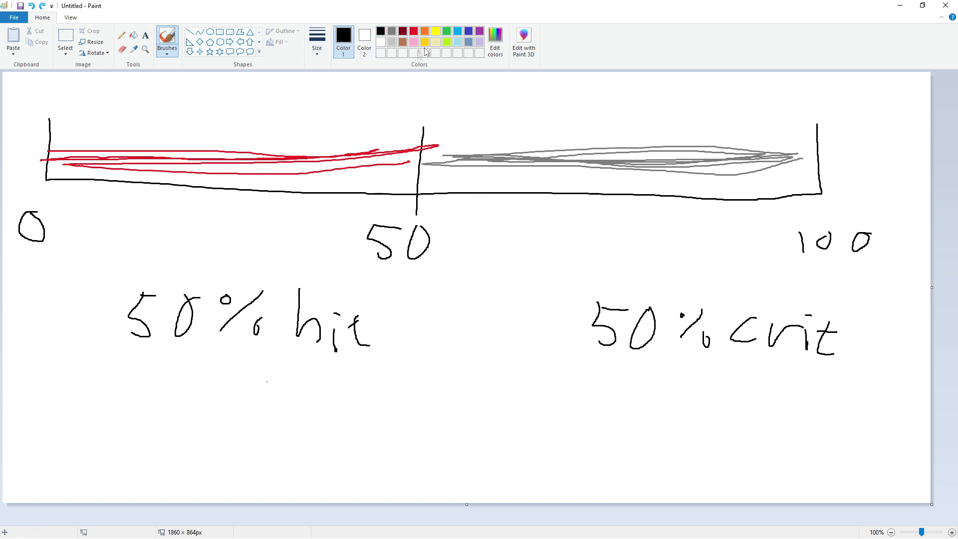
click(435, 32)
mouse_move(409, 105)
mouse_down()
mouse_move(61, 107)
mouse_move(381, 104)
mouse_move(77, 130)
mouse_move(371, 114)
mouse_move(76, 113)
mouse_move(347, 106)
mouse_move(329, 119)
mouse_move(73, 118)
mouse_move(407, 108)
mouse_up()
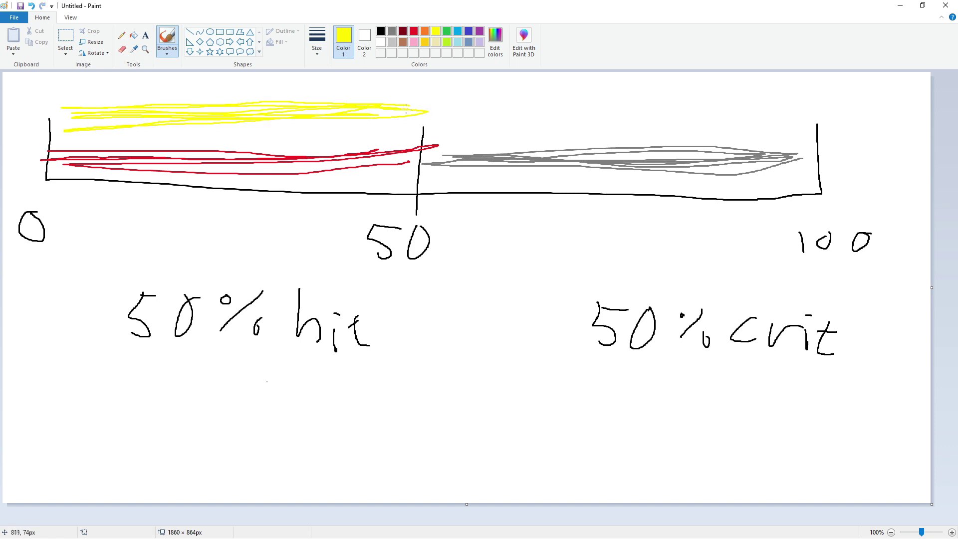
click(381, 31)
Strike through the 50 in '50% crit' and write 25% above it.
drag(590, 339, 689, 300)
mouse_move(689, 301)
mouse_down()
mouse_move(573, 341)
mouse_move(643, 316)
mouse_up()
mouse_move(592, 253)
mouse_down()
mouse_move(599, 272)
mouse_move(624, 274)
mouse_up()
drag(643, 250, 627, 277)
mouse_move(642, 252)
mouse_down()
mouse_move(658, 248)
mouse_move(683, 269)
mouse_move(677, 250)
mouse_up()
mouse_move(708, 264)
mouse_down()
mouse_move(699, 270)
mouse_move(706, 276)
mouse_up()
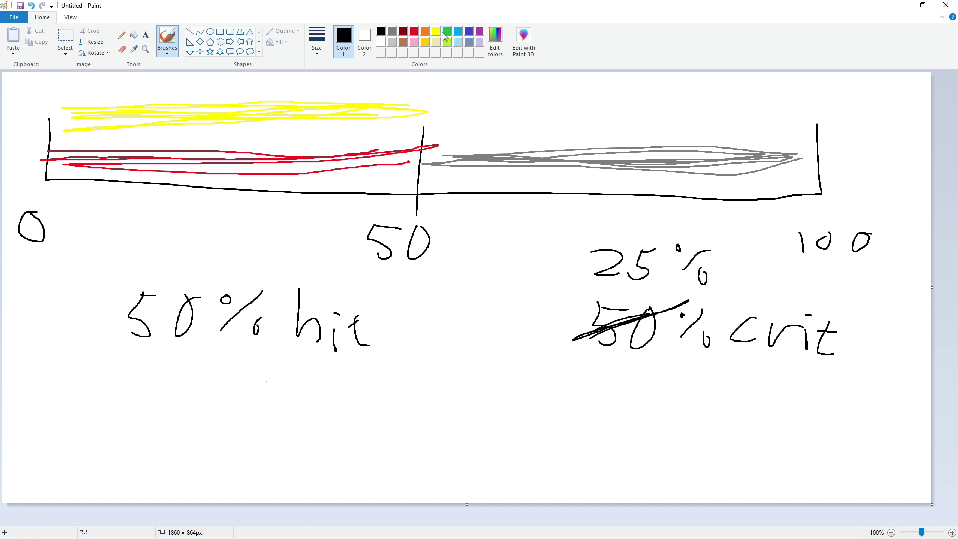
Select and delete the yellow strip above the bar.
click(66, 36)
mouse_move(50, 92)
mouse_down()
mouse_move(275, 134)
mouse_move(425, 136)
mouse_up()
key(Delete)
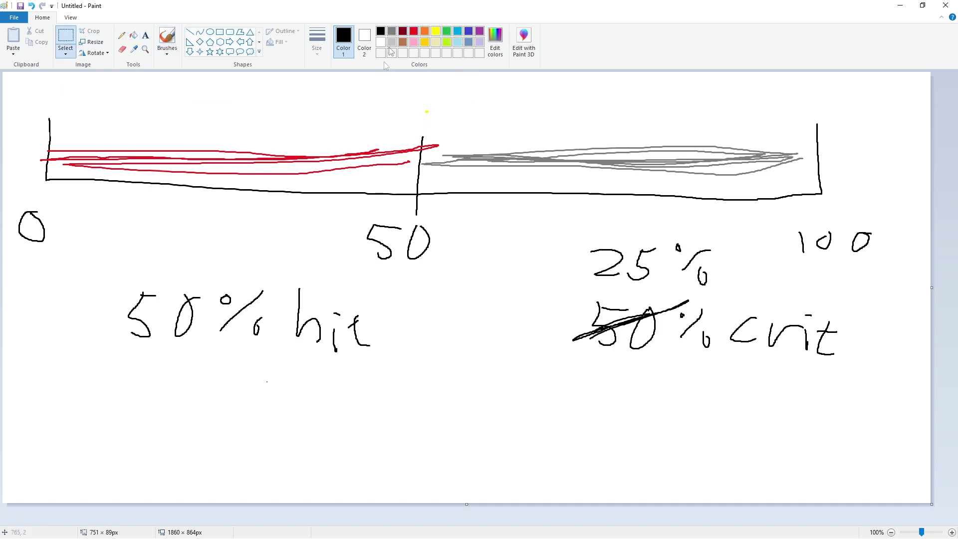
Try a shorter yellow strip with a 25 tick and label, then undo it.
click(436, 32)
drag(68, 113, 104, 116)
click(168, 38)
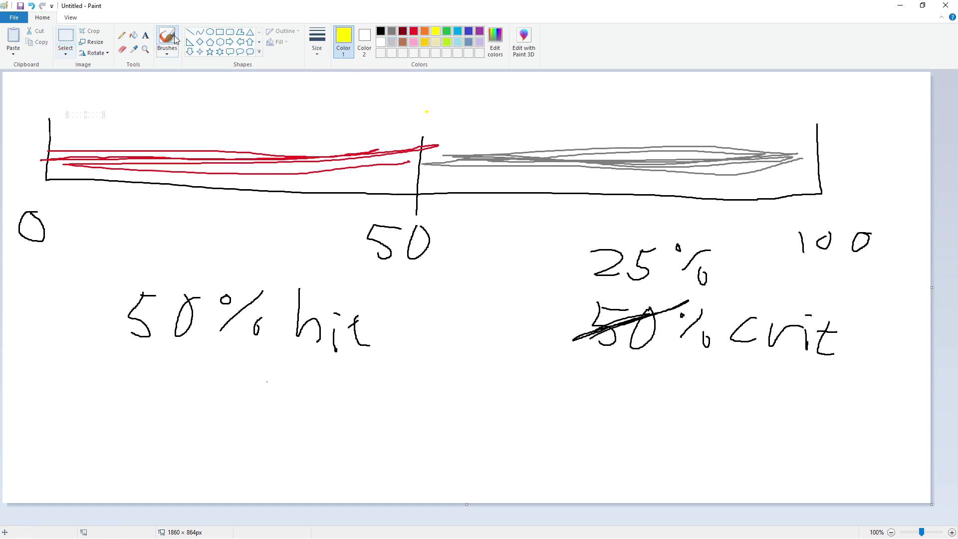
mouse_move(60, 116)
mouse_down()
mouse_move(128, 126)
mouse_move(83, 131)
mouse_up()
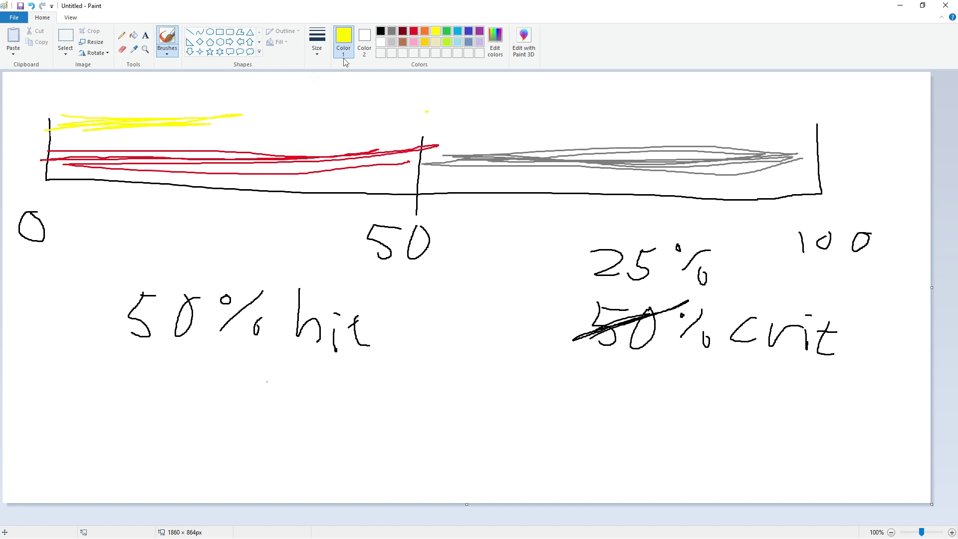
click(380, 31)
drag(239, 100, 246, 130)
mouse_move(223, 82)
mouse_down()
mouse_move(248, 89)
mouse_move(274, 78)
mouse_up()
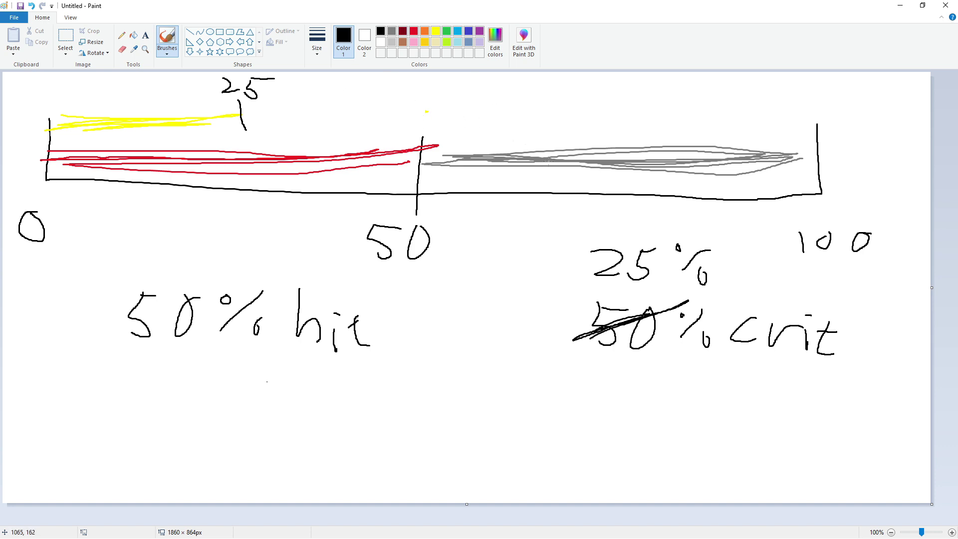
key(ctrl+z)
key(ctrl+z)
key(ctrl+z)
key(ctrl+z)
key(ctrl+z)
key(ctrl+z)
key(ctrl+z)
key(ctrl+z)
key(ctrl+z)
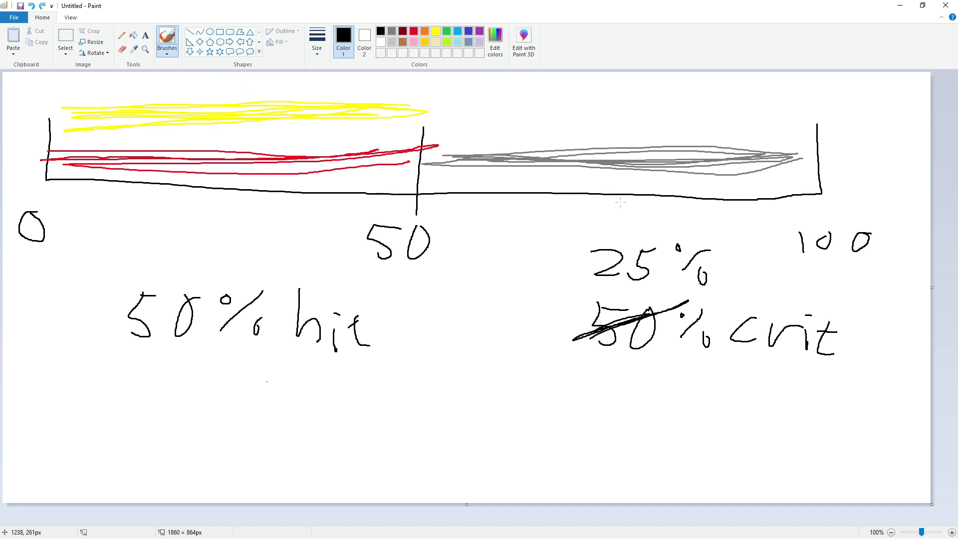
Undo the shading, middle tick, and hit and crit labels, leaving the bare 0–100 bracket.
key(ctrl+z)
key(ctrl+z)
key(ctrl+z)
key(ctrl+z)
key(ctrl+z)
key(ctrl+z)
key(ctrl+z)
key(ctrl+z)
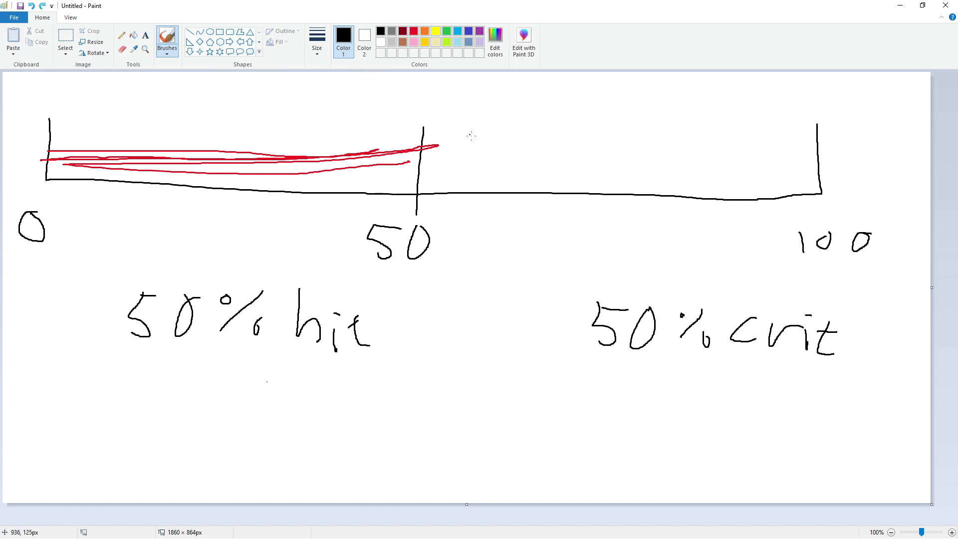
key(ctrl+z)
key(ctrl+z)
key(ctrl+z)
key(ctrl+z)
key(ctrl+z)
key(ctrl+z)
key(ctrl+z)
key(ctrl+z)
key(ctrl+z)
key(ctrl+z)
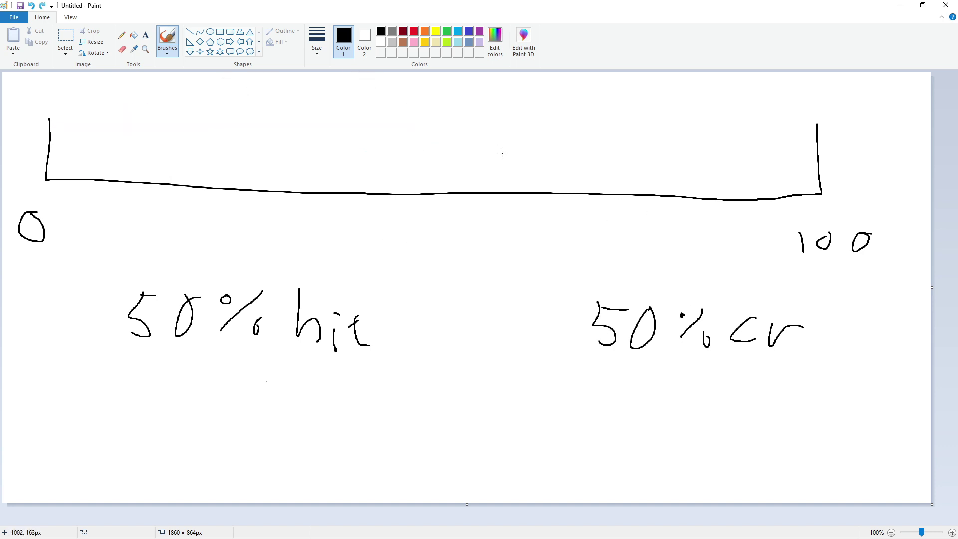
key(ctrl+z)
key(ctrl+z)
key(ctrl+z)
key(ctrl+z)
key(ctrl+z)
key(ctrl+z)
key(ctrl+z)
key(ctrl+z)
key(ctrl+z)
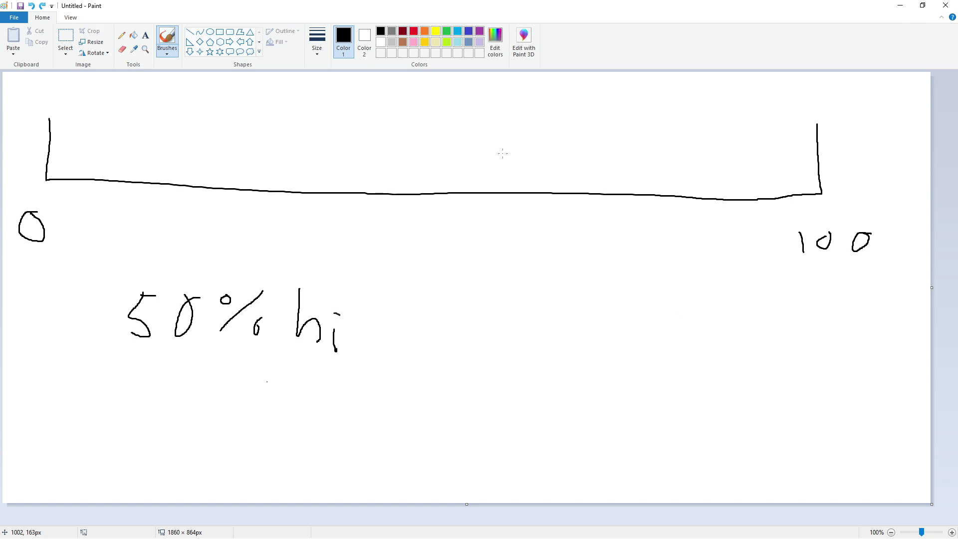
key(ctrl+z)
key(ctrl+z)
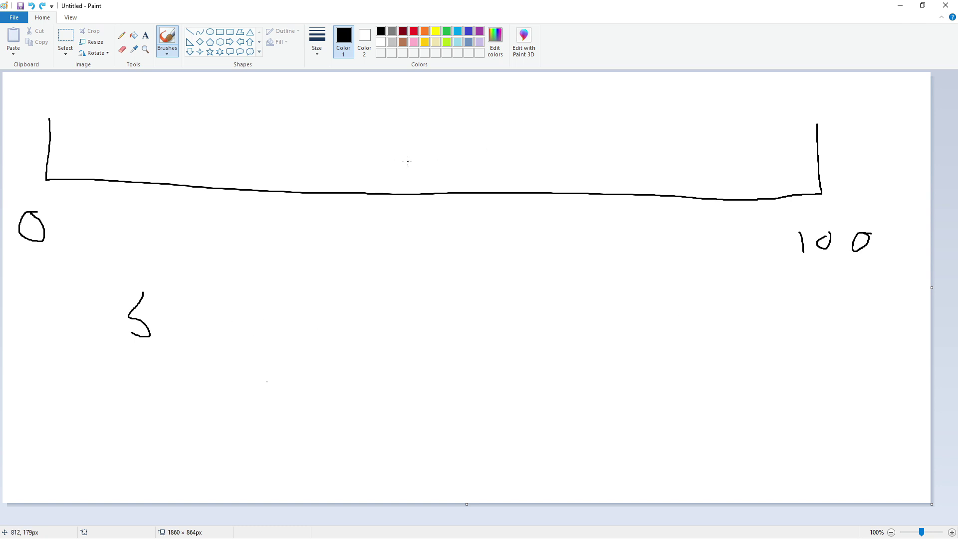
key(ctrl+z)
Write '65 hit' beneath the left half of the bar.
mouse_move(183, 304)
mouse_down()
mouse_move(168, 316)
mouse_move(162, 344)
mouse_up()
mouse_move(220, 301)
mouse_down()
mouse_move(212, 347)
mouse_move(249, 298)
mouse_up()
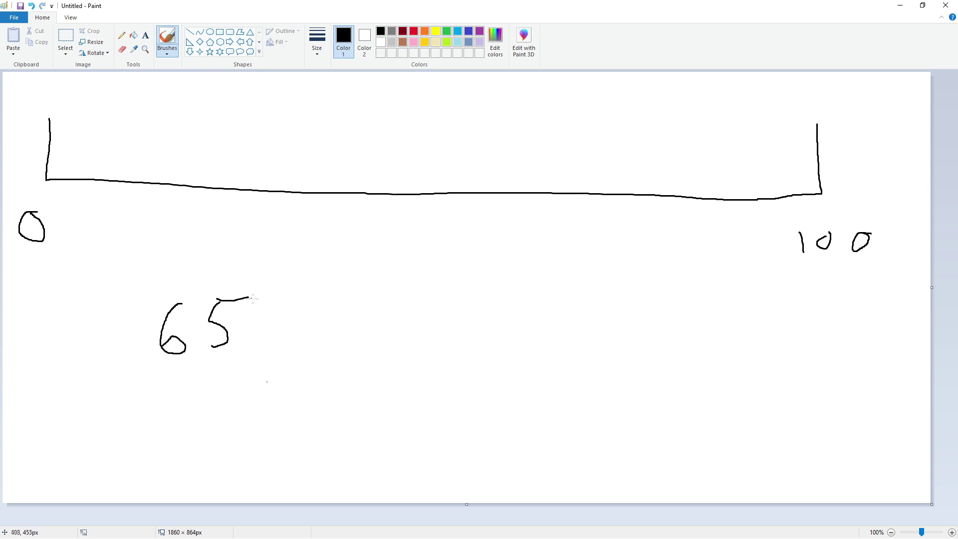
mouse_move(273, 294)
mouse_down()
mouse_move(259, 353)
mouse_move(293, 360)
mouse_move(347, 340)
mouse_up()
click(306, 316)
drag(339, 321, 362, 352)
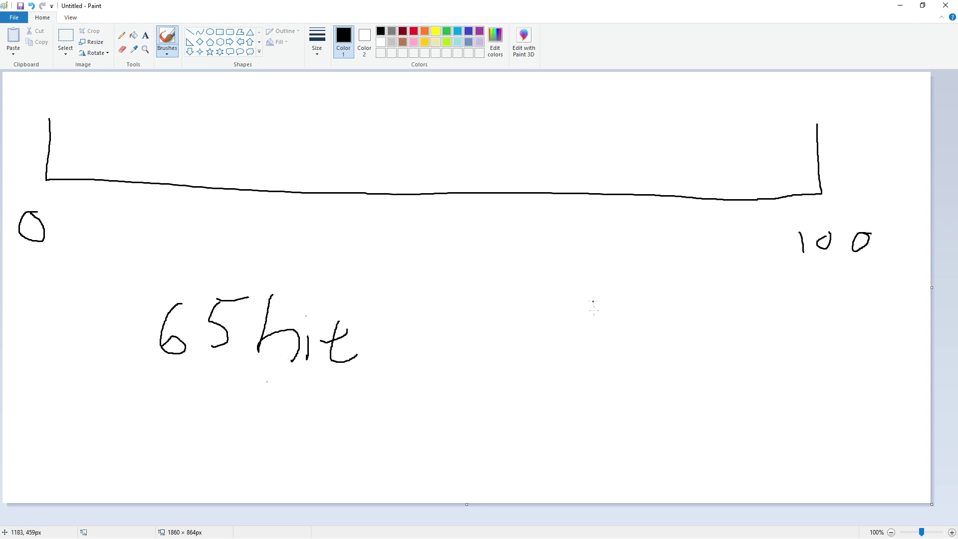
Write '15 crit' beneath the right half of the bar.
drag(593, 302, 589, 362)
drag(624, 302, 614, 361)
drag(619, 309, 651, 305)
mouse_move(706, 335)
mouse_down()
mouse_move(686, 339)
mouse_move(705, 364)
mouse_up()
mouse_move(727, 340)
mouse_down()
mouse_move(745, 338)
mouse_move(763, 357)
mouse_move(803, 340)
mouse_move(812, 361)
mouse_up()
click(763, 322)
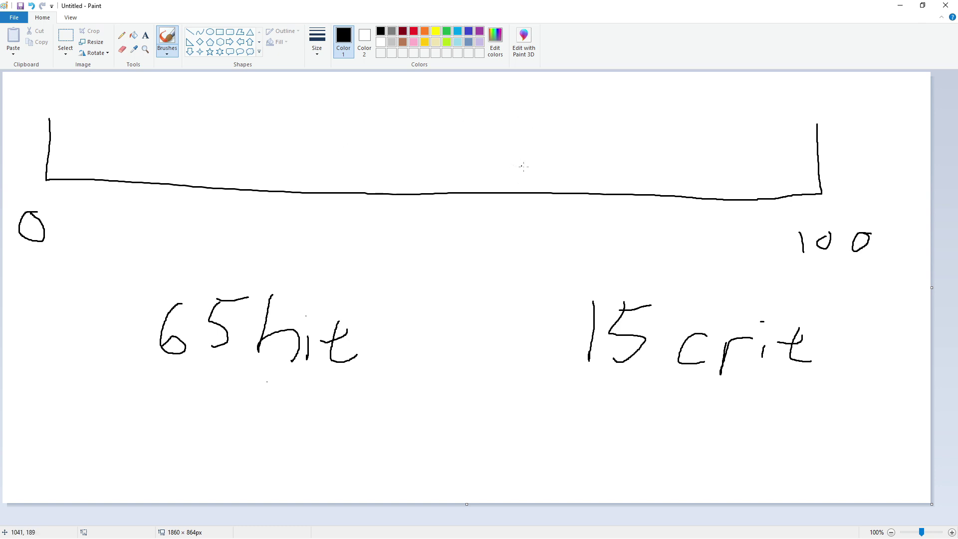
Draw a tick labelled 65, shade 65–100 grey, and begin shading 0–65 red.
mouse_move(547, 147)
mouse_down()
mouse_move(553, 196)
mouse_move(518, 246)
mouse_move(565, 244)
mouse_move(552, 254)
mouse_up()
drag(554, 230, 583, 231)
click(392, 31)
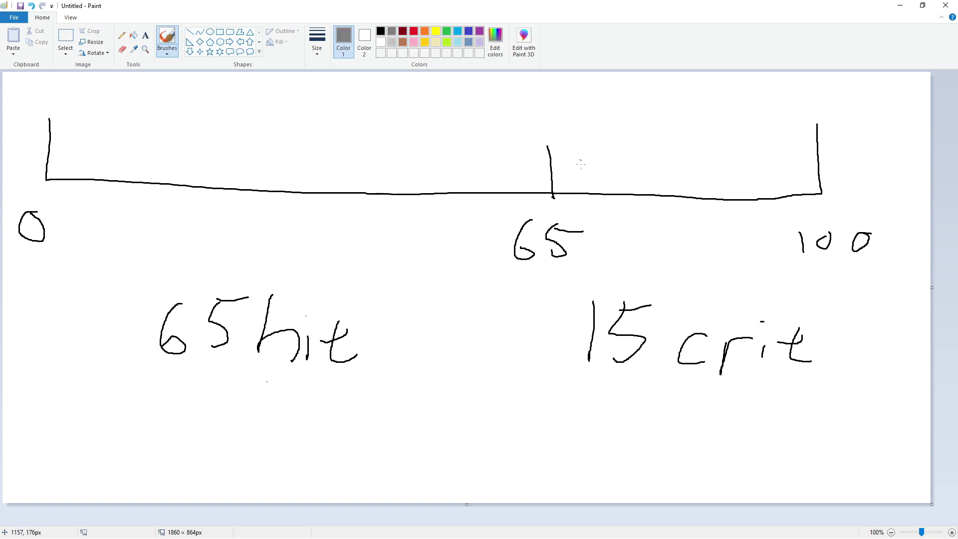
mouse_move(569, 165)
mouse_down()
mouse_move(757, 147)
mouse_move(579, 172)
mouse_move(759, 160)
mouse_up()
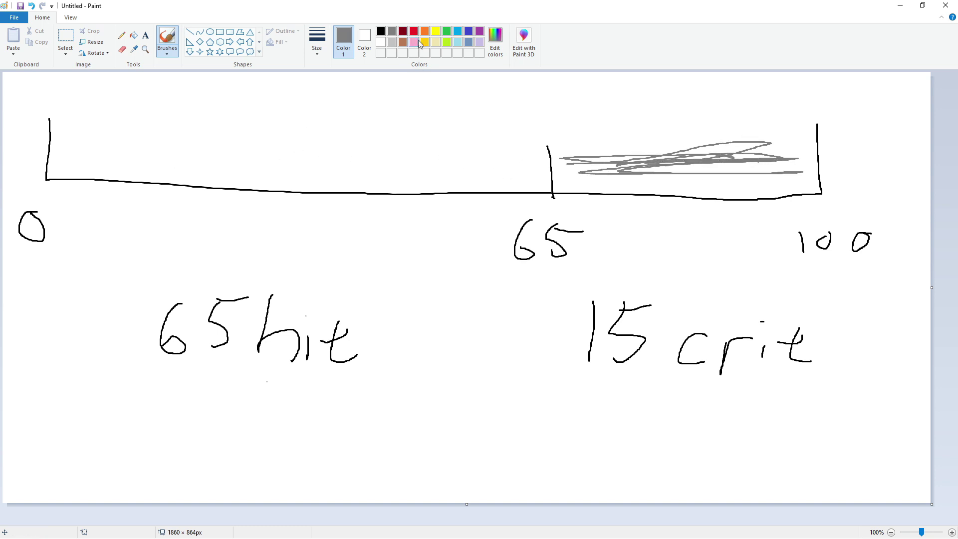
click(414, 31)
mouse_move(536, 152)
mouse_down()
mouse_move(58, 148)
mouse_move(474, 168)
mouse_move(73, 150)
mouse_move(530, 157)
mouse_up()
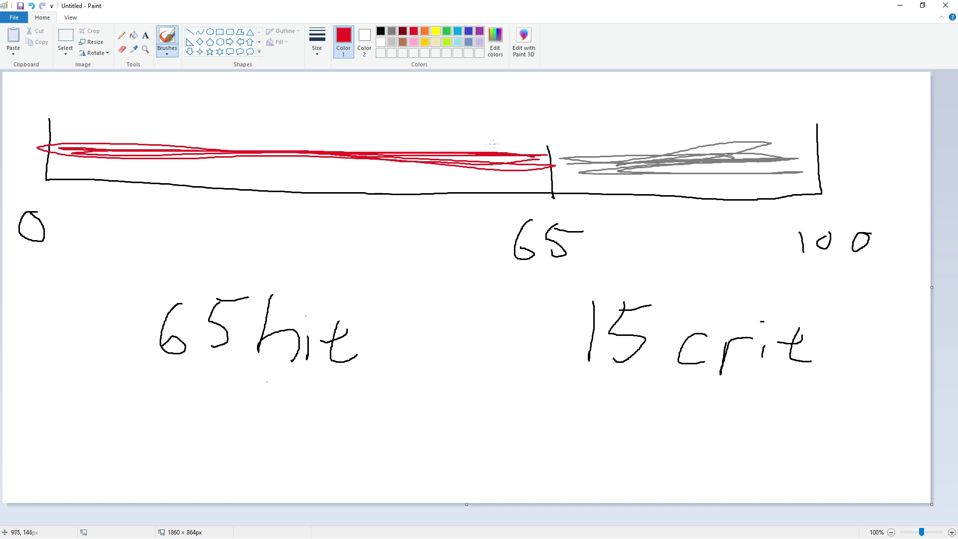
Draw a black tick at 15 on the bar and label it 15 above.
click(436, 31)
click(381, 32)
drag(160, 124, 152, 188)
mouse_move(152, 78)
mouse_down()
mouse_move(153, 93)
mouse_move(170, 98)
mouse_move(188, 81)
mouse_up()
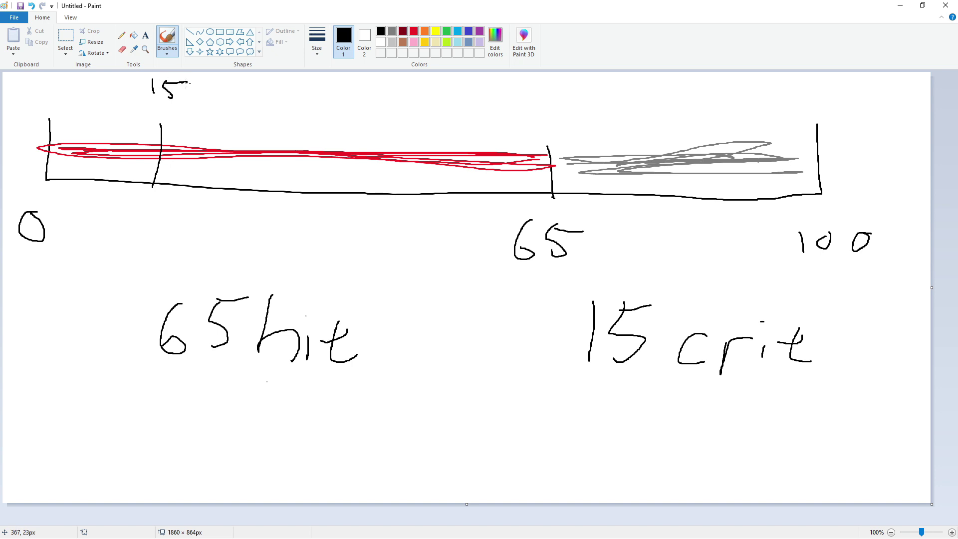
Paint a yellow strip over the 0–15 part of the bar.
click(436, 31)
mouse_move(98, 117)
mouse_down()
mouse_move(155, 119)
mouse_move(90, 117)
mouse_move(108, 119)
mouse_up()
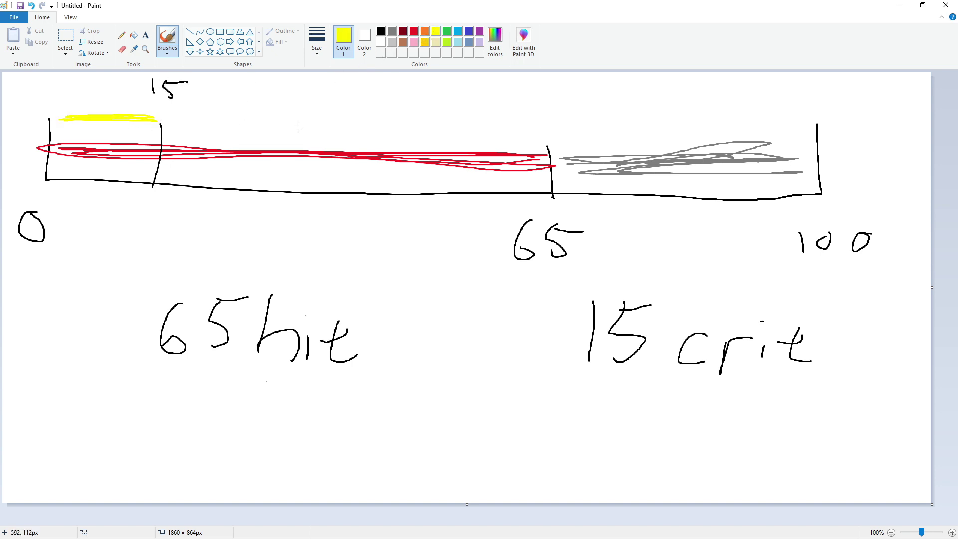
click(380, 31)
Draw a tick labelled 45 and erase the bar's shading between 45 and 65.
drag(417, 143, 423, 189)
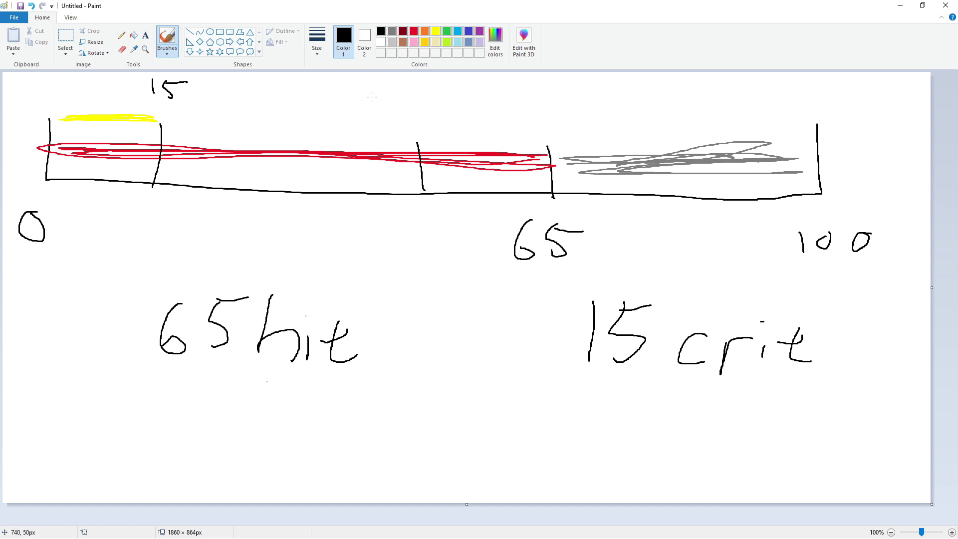
mouse_move(382, 91)
mouse_down()
mouse_move(397, 116)
mouse_move(422, 118)
mouse_move(438, 89)
mouse_up()
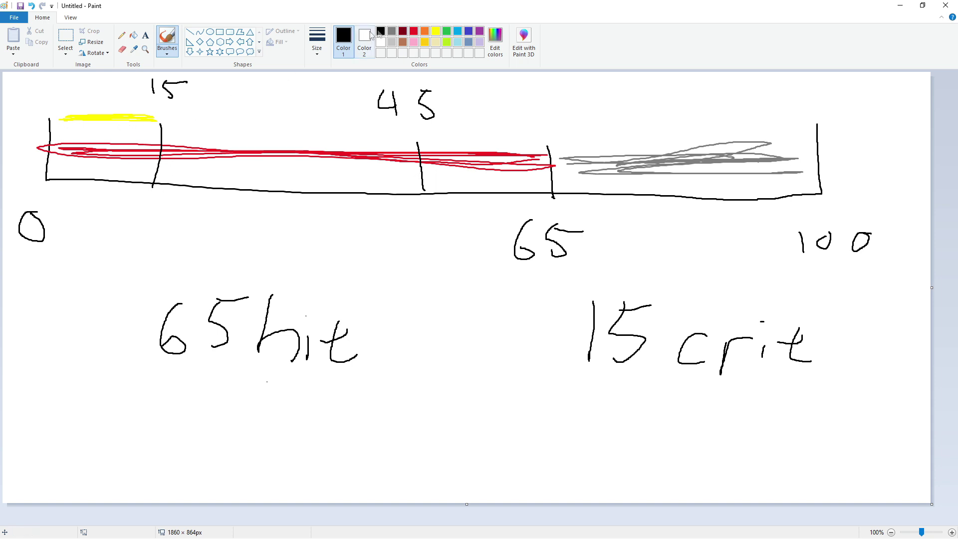
click(394, 31)
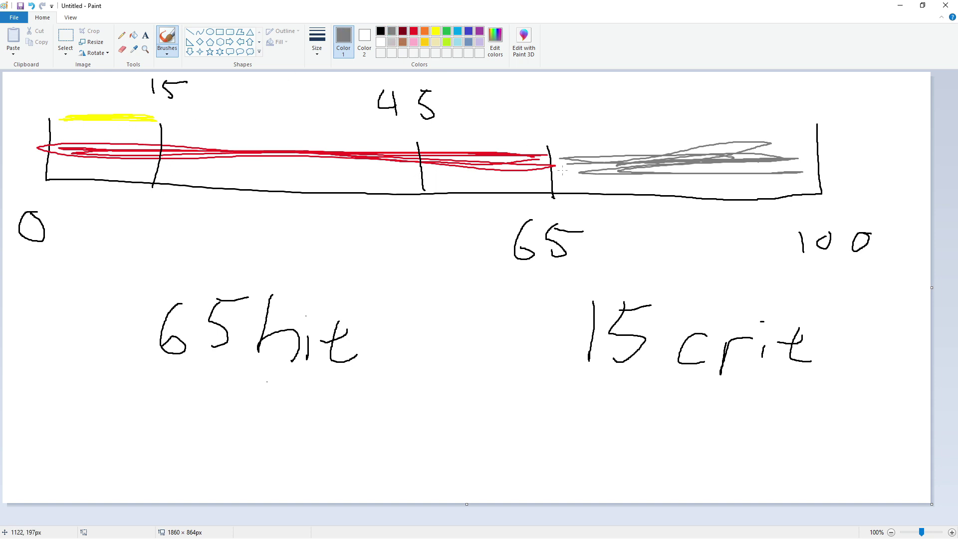
click(65, 40)
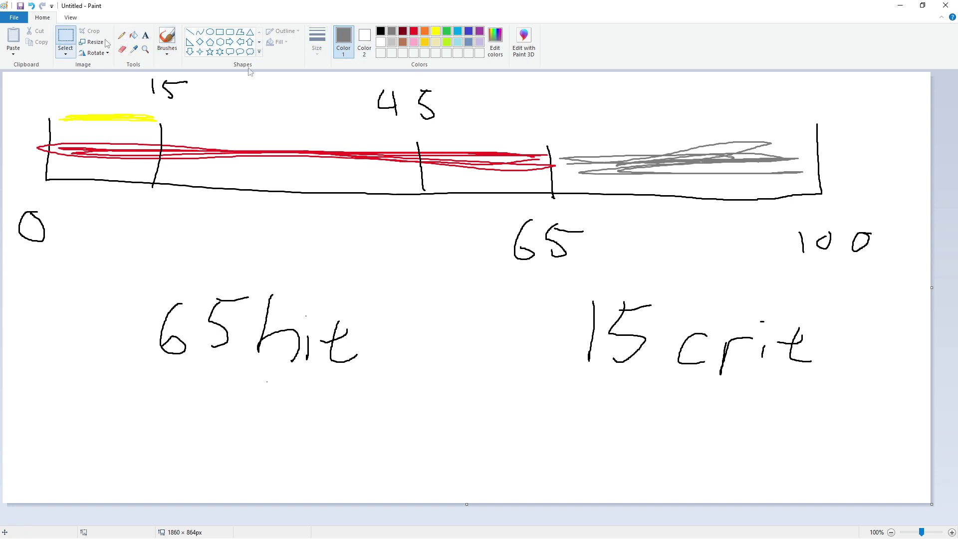
mouse_move(420, 136)
mouse_down()
mouse_move(437, 166)
mouse_move(540, 169)
mouse_move(573, 189)
mouse_up()
key(Delete)
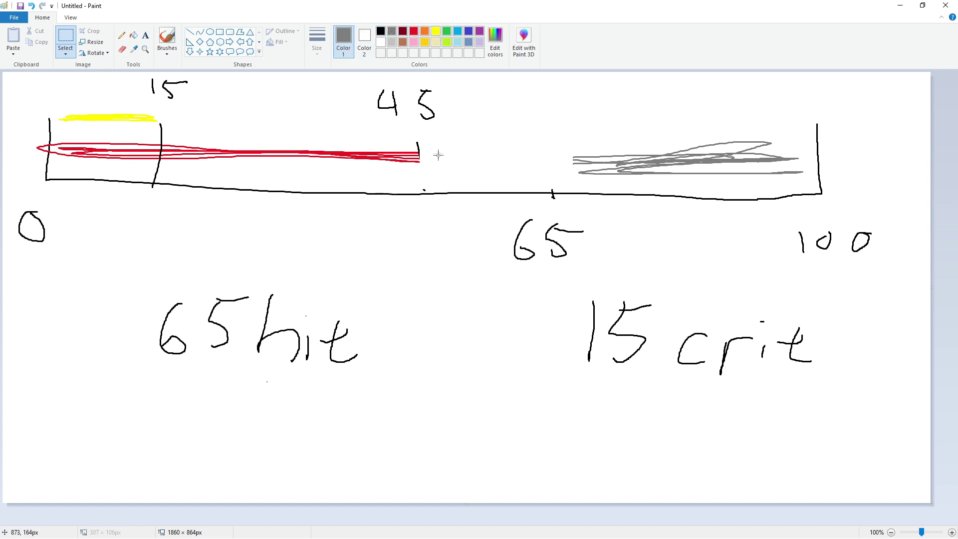
Shade the 45–65 stretch grey and thicken the black 45 mark.
drag(438, 155, 569, 158)
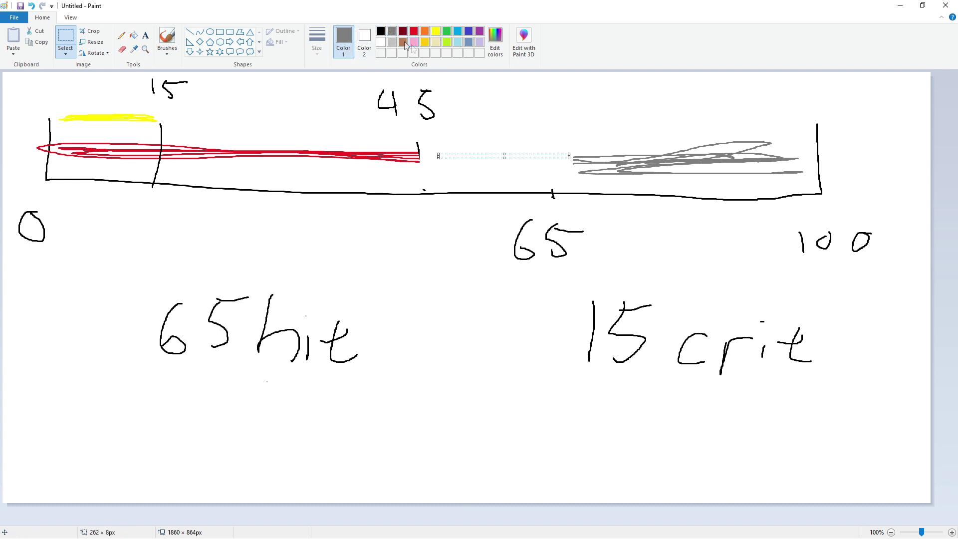
click(167, 39)
mouse_move(440, 153)
mouse_down()
mouse_move(556, 174)
mouse_move(443, 155)
mouse_move(427, 162)
mouse_up()
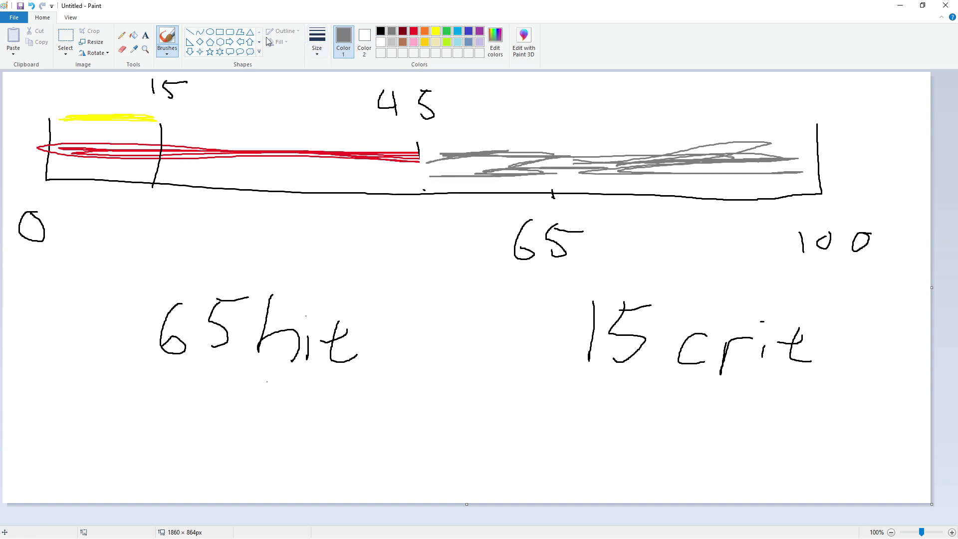
click(380, 32)
mouse_move(423, 142)
mouse_down()
mouse_move(425, 195)
mouse_move(419, 138)
mouse_move(430, 183)
mouse_move(415, 167)
mouse_move(425, 193)
mouse_up()
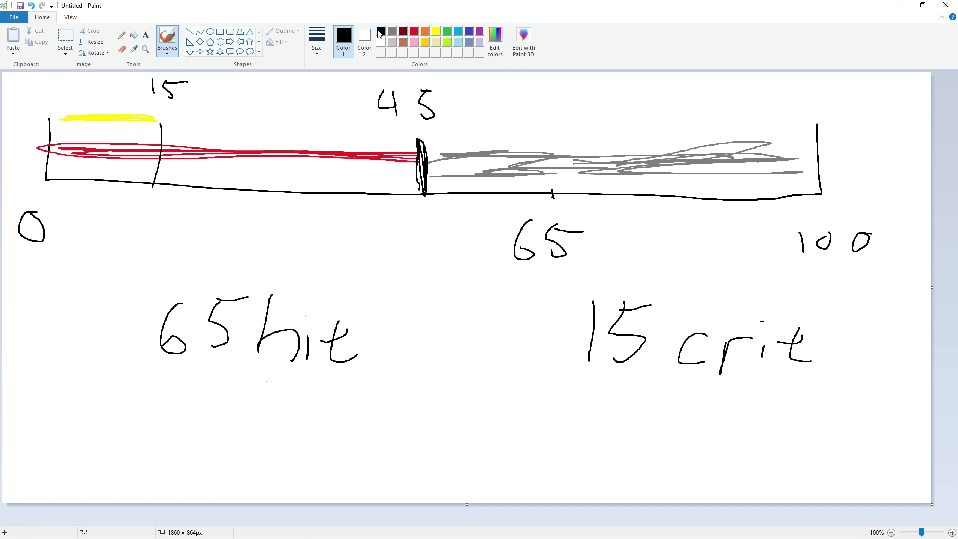
Draw a new tick on the bar labelled 25.
drag(303, 132, 300, 194)
drag(259, 93, 276, 120)
mouse_move(286, 86)
mouse_down()
mouse_move(292, 115)
mouse_move(314, 89)
mouse_up()
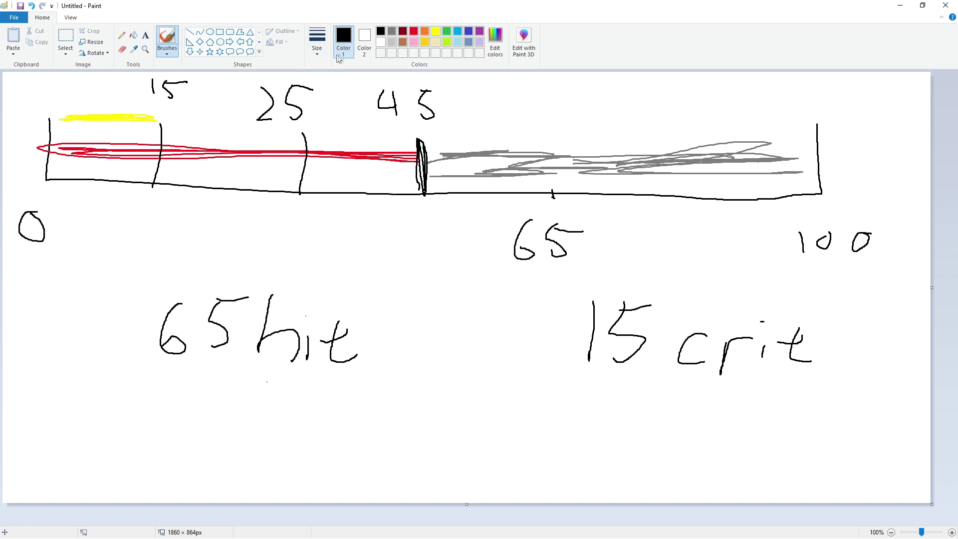
Grey over the red between 25 and 45, then outline the 15–25 stretch in black.
click(392, 31)
mouse_move(394, 154)
mouse_down()
mouse_move(325, 159)
mouse_move(346, 147)
mouse_move(400, 162)
mouse_move(343, 173)
mouse_move(361, 157)
mouse_move(407, 166)
mouse_move(443, 153)
mouse_up()
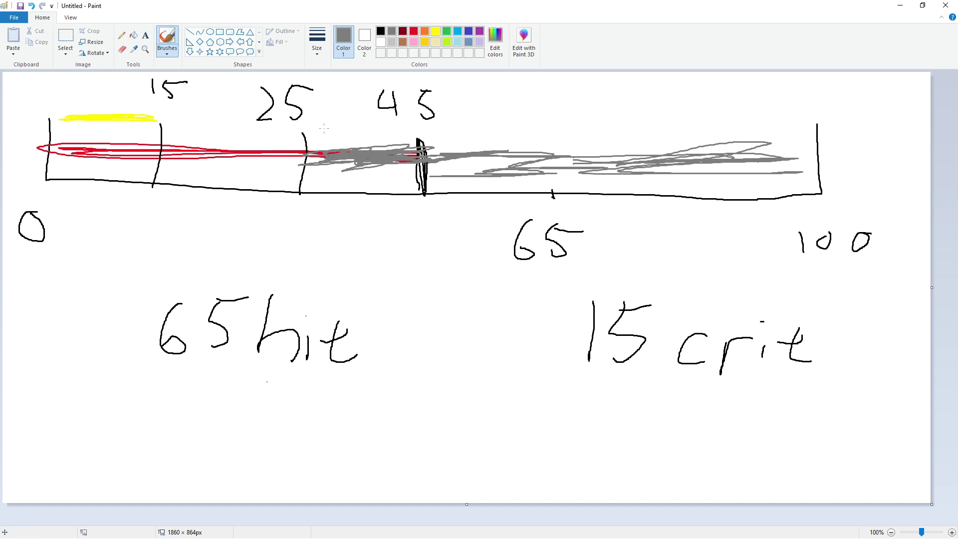
click(381, 32)
mouse_move(179, 136)
mouse_down()
mouse_move(300, 132)
mouse_move(183, 132)
mouse_up()
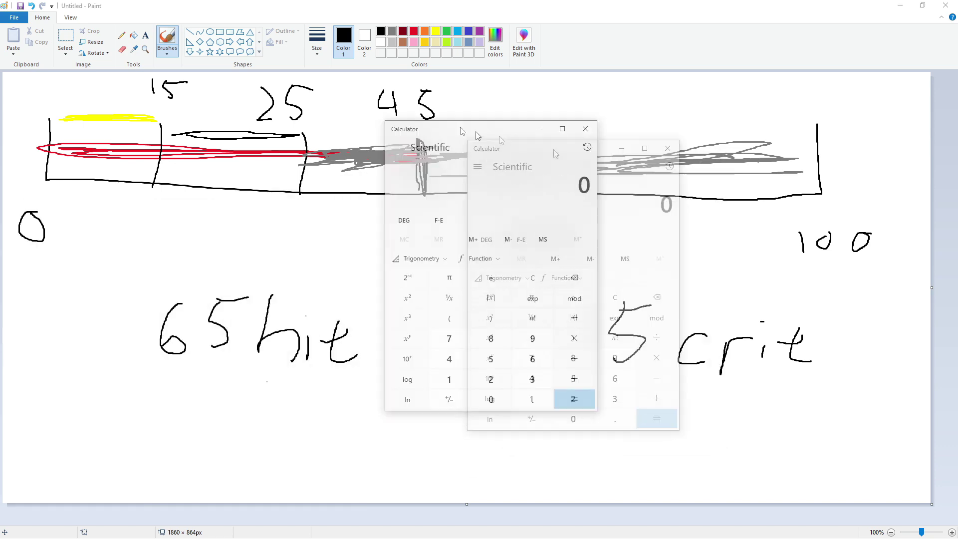
Calculate 15 ÷ 65 in Calculator.
click(432, 371)
click(465, 345)
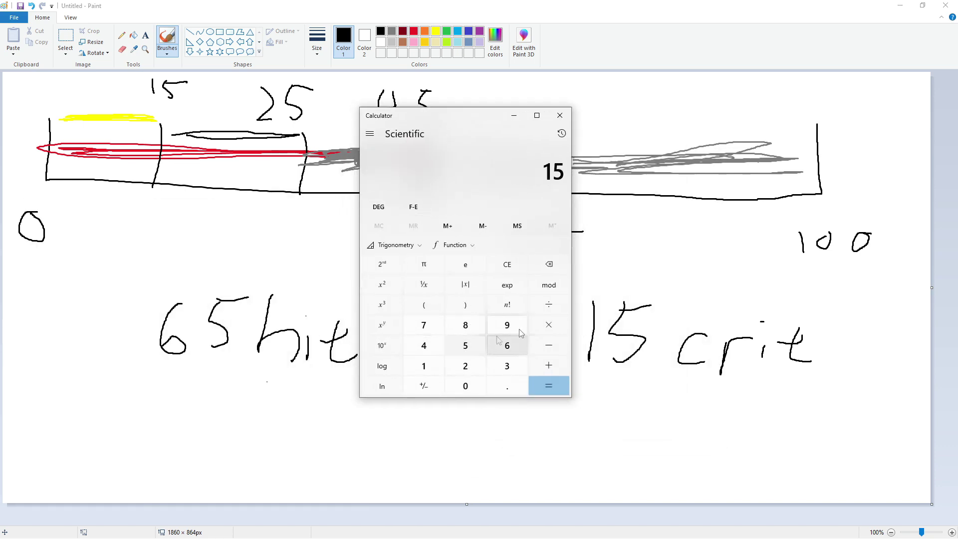
click(549, 305)
click(507, 345)
click(465, 345)
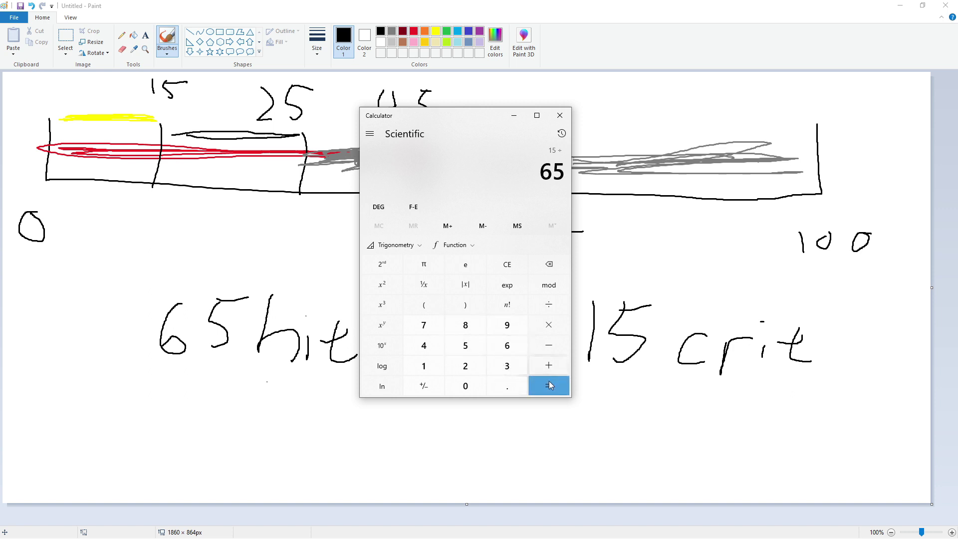
click(549, 386)
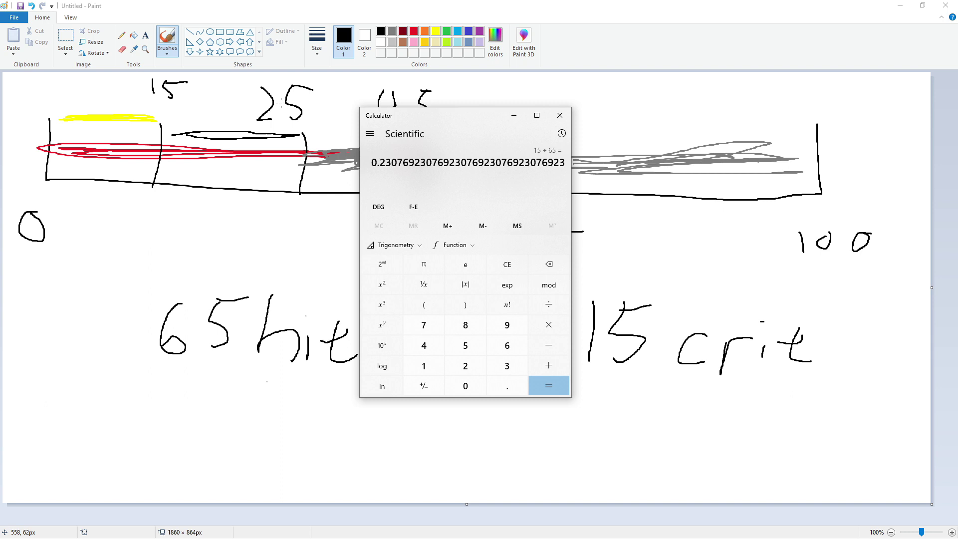
Clear the entry, calculate 15 ÷ 25 to get 0.6, and close Calculator.
click(466, 366)
click(466, 345)
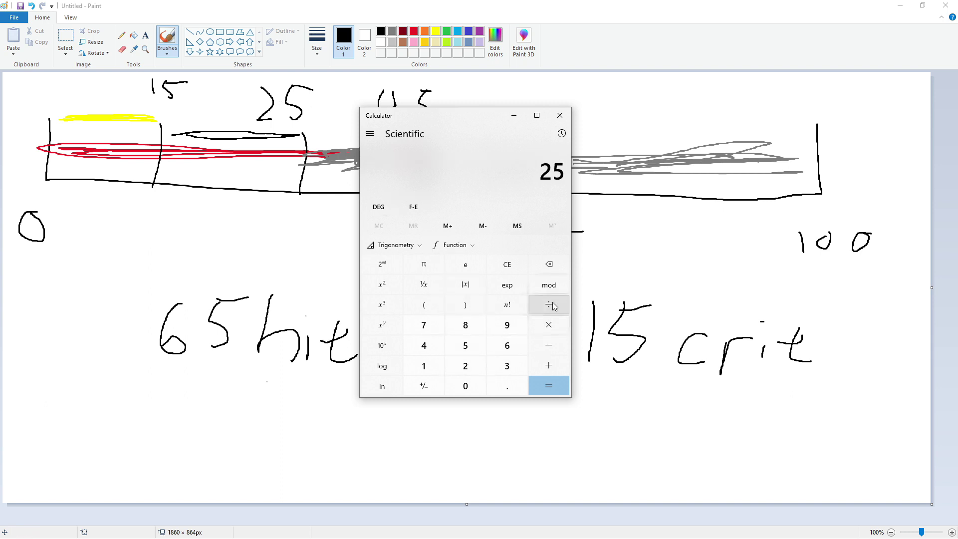
click(548, 265)
click(548, 265)
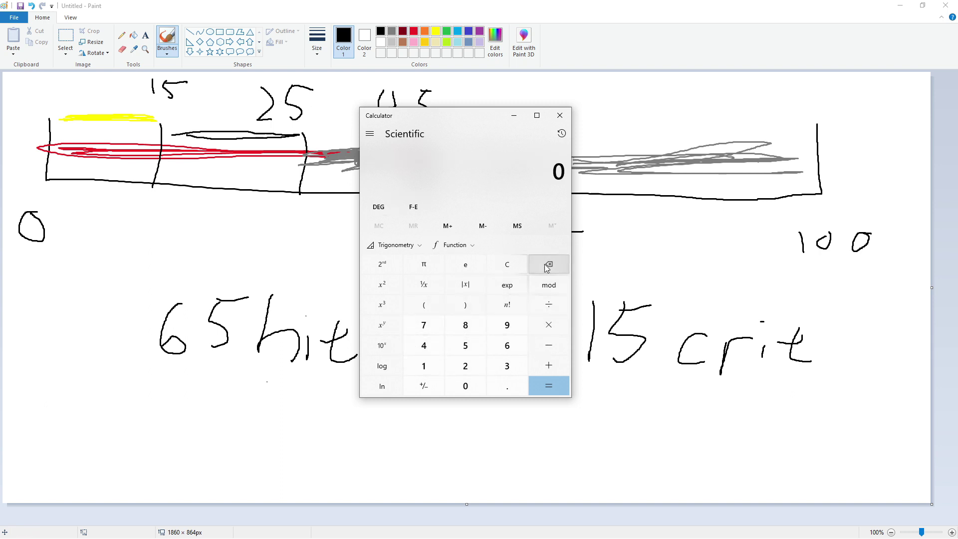
click(424, 366)
click(466, 346)
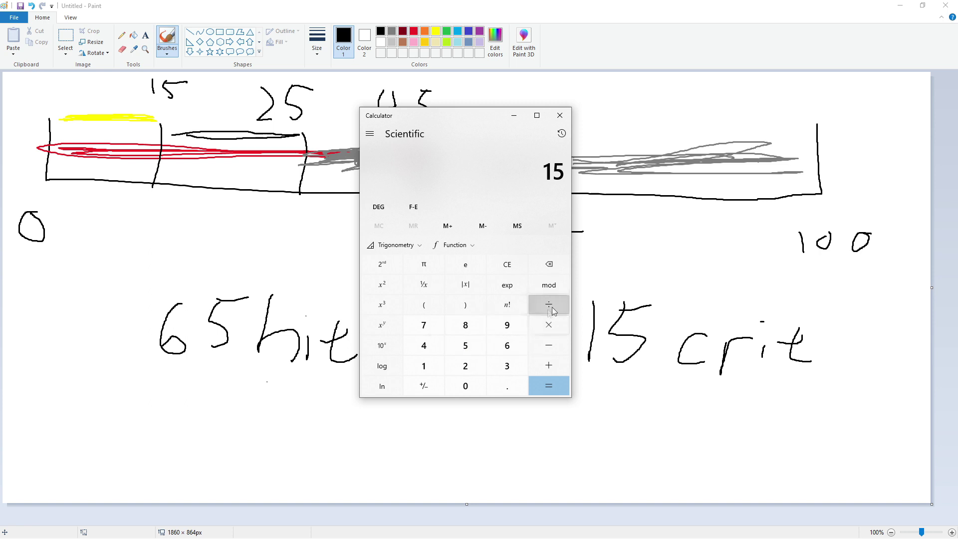
click(549, 305)
click(466, 366)
click(466, 345)
click(549, 385)
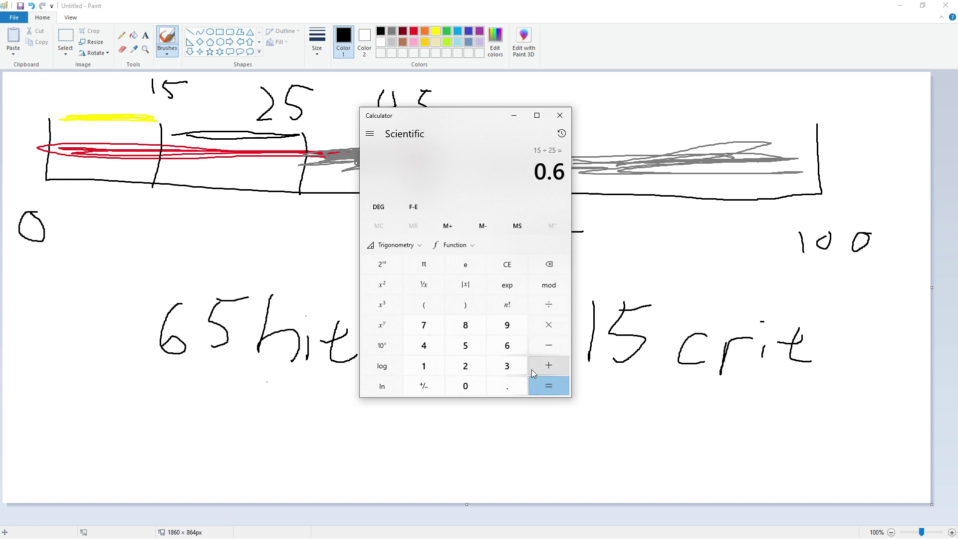
click(560, 116)
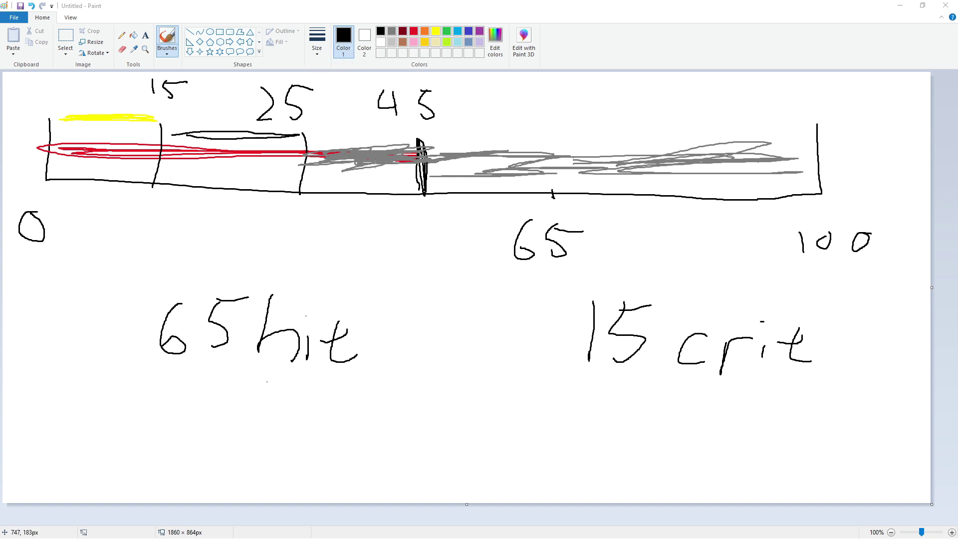
Undo the last strokes and erase the entire drawing.
key(ctrl+z)
key(ctrl+z)
key(ctrl+z)
key(ctrl+z)
key(ctrl+z)
key(ctrl+z)
key(ctrl+z)
key(ctrl+z)
key(ctrl+z)
key(ctrl+z)
key(ctrl+z)
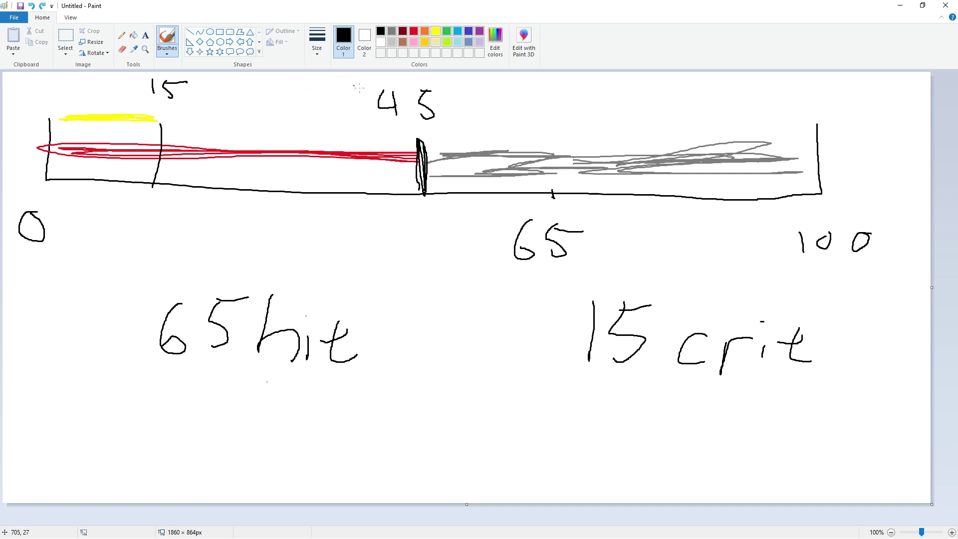
key(ctrl+a)
key(Delete)
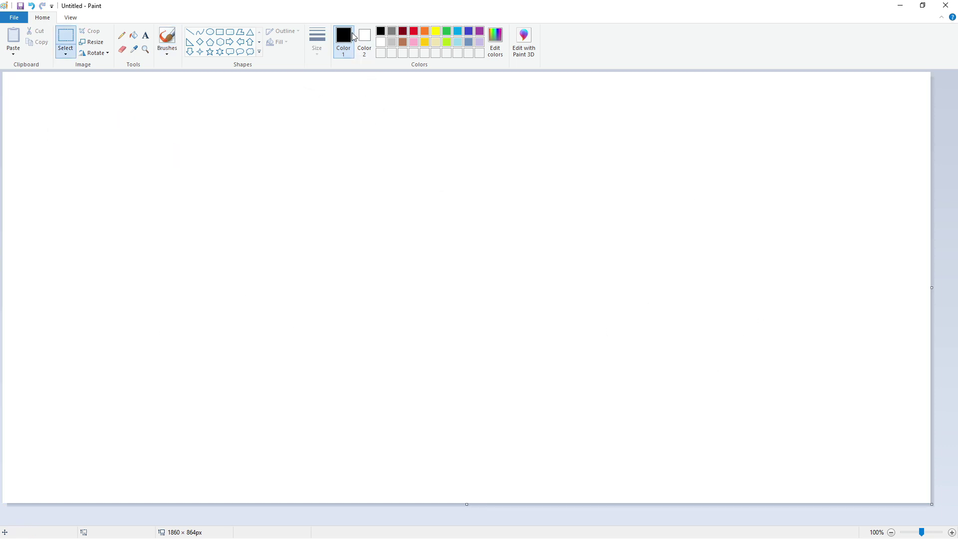
Brush a new long bar with end ticks, labelled 0 and 100 at its ends.
click(168, 48)
mouse_move(90, 114)
mouse_down()
mouse_move(217, 147)
mouse_move(778, 138)
mouse_move(826, 119)
mouse_move(825, 107)
mouse_up()
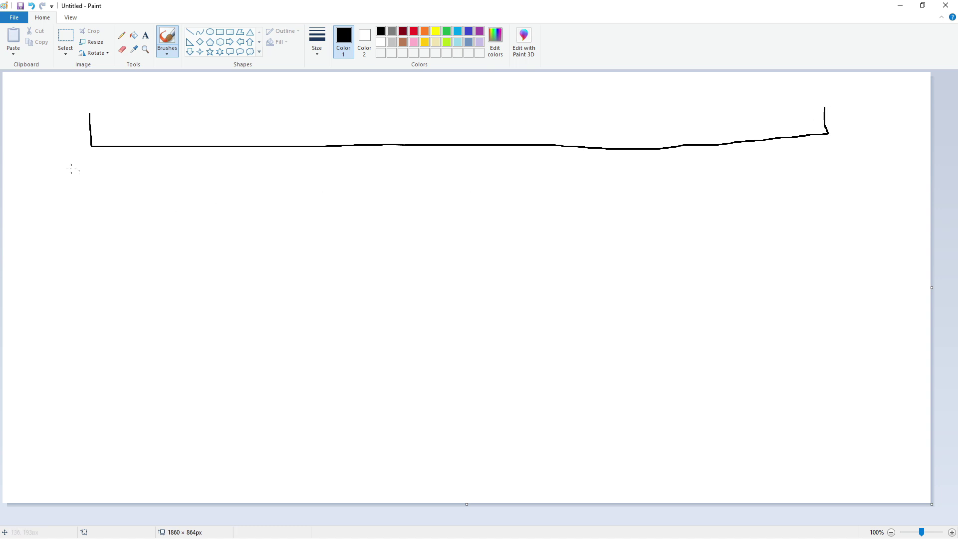
drag(81, 173, 79, 173)
mouse_move(816, 166)
mouse_down()
mouse_move(815, 193)
mouse_move(831, 169)
mouse_move(848, 179)
mouse_move(854, 170)
mouse_up()
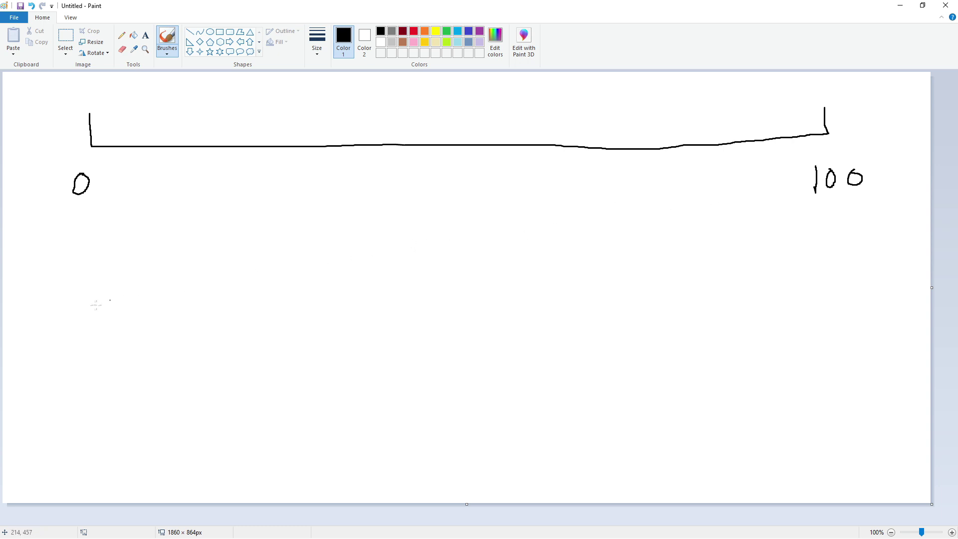
Write '50 hit' and '50 crit' below the bar, then undo both labels.
mouse_move(110, 273)
mouse_down()
mouse_move(105, 326)
mouse_move(136, 282)
mouse_up()
mouse_move(158, 278)
mouse_down()
mouse_move(150, 312)
mouse_move(167, 283)
mouse_move(248, 324)
mouse_up()
mouse_move(250, 291)
mouse_down()
mouse_move(280, 298)
mouse_move(278, 324)
mouse_up()
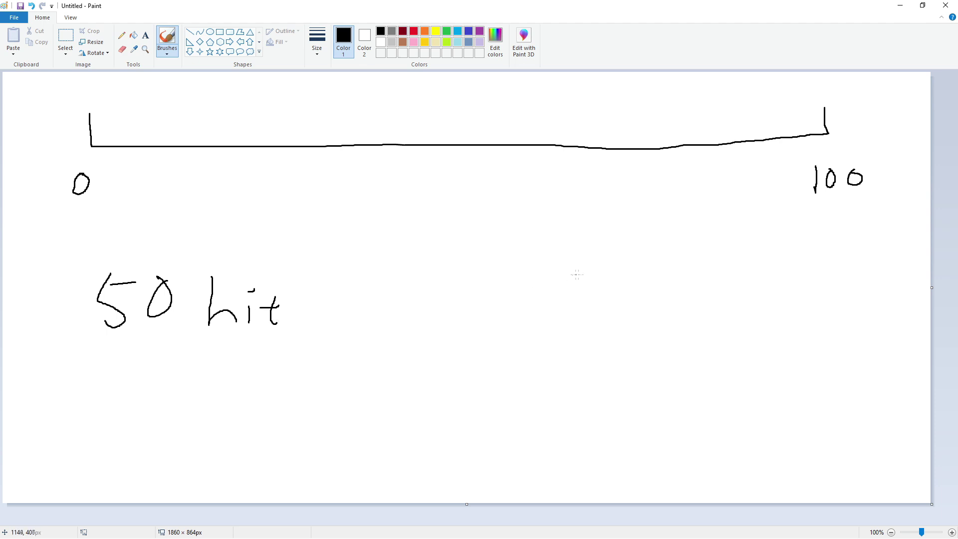
mouse_move(609, 271)
mouse_down()
mouse_move(597, 294)
mouse_move(608, 305)
mouse_move(634, 272)
mouse_up()
mouse_move(648, 276)
mouse_down()
mouse_move(637, 305)
mouse_move(649, 277)
mouse_up()
mouse_move(704, 297)
mouse_down()
mouse_move(695, 310)
mouse_move(743, 298)
mouse_up()
mouse_move(753, 301)
mouse_down()
mouse_move(752, 315)
mouse_move(784, 295)
mouse_up()
click(753, 290)
drag(782, 284, 789, 313)
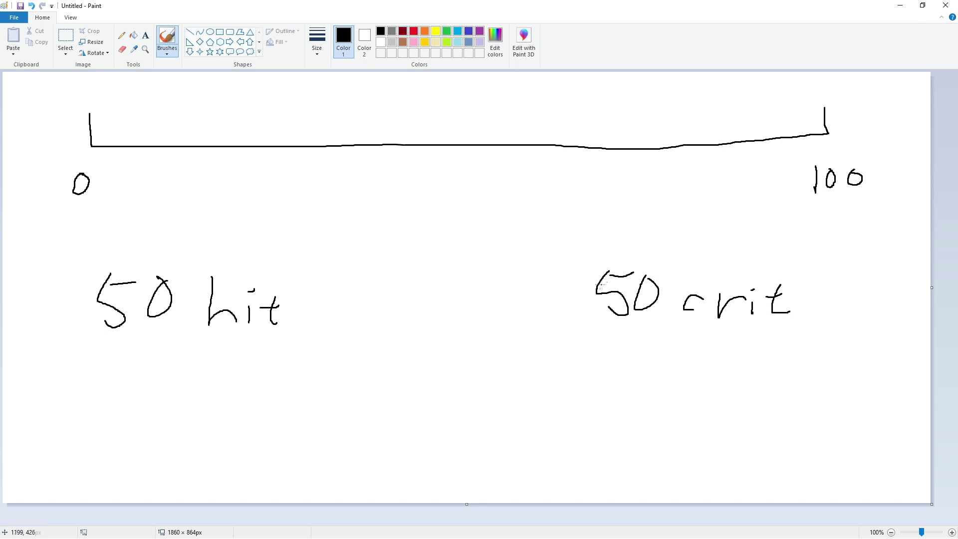
key(ctrl+z)
key(ctrl+z)
key(ctrl+z)
key(ctrl+z)
key(ctrl+z)
key(ctrl+z)
key(ctrl+z)
key(ctrl+z)
key(ctrl+z)
key(ctrl+z)
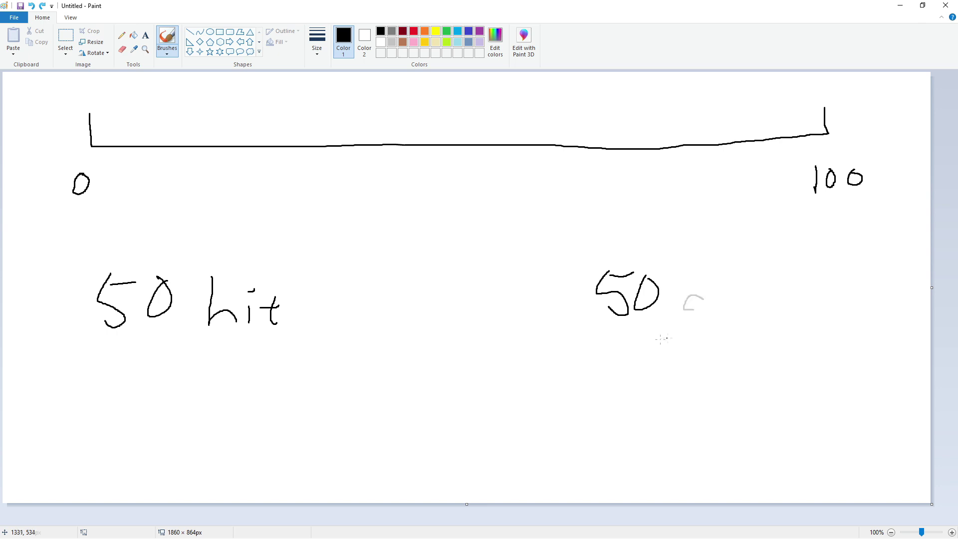
key(ctrl+z)
key(ctrl+z)
key(ctrl+z)
key(ctrl+z)
key(ctrl+z)
key(ctrl+z)
key(ctrl+z)
key(ctrl+z)
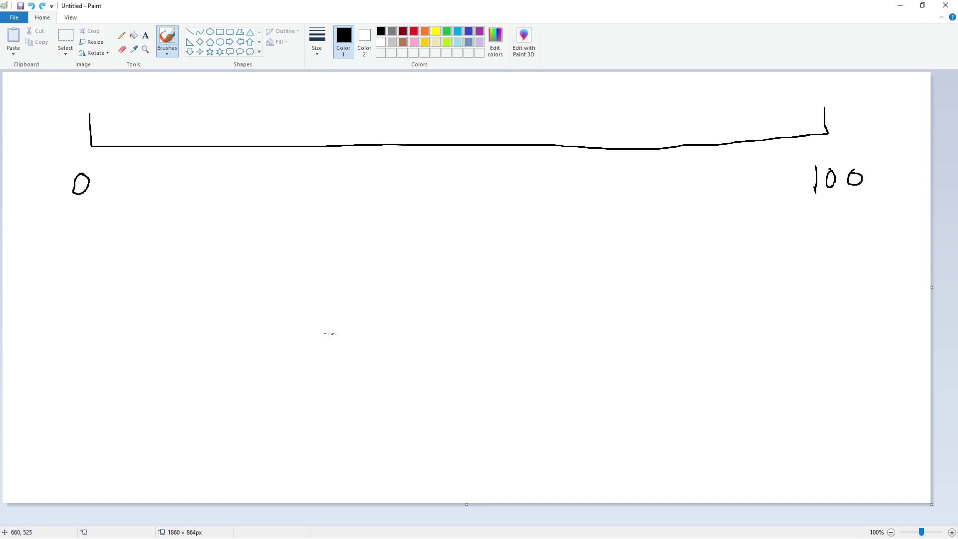
Handwrite '65 hit' below the bar on the left.
drag(153, 261, 144, 303)
mouse_move(198, 276)
mouse_down()
mouse_move(204, 306)
mouse_move(196, 303)
mouse_up()
mouse_move(195, 273)
mouse_down()
mouse_move(223, 269)
mouse_move(262, 302)
mouse_move(288, 308)
mouse_up()
mouse_move(301, 295)
mouse_down()
mouse_move(303, 305)
mouse_move(331, 294)
mouse_up()
click(301, 282)
mouse_move(329, 290)
mouse_down()
mouse_move(326, 308)
mouse_move(337, 307)
mouse_up()
Handwrite '40 crit' below the bar on the right.
mouse_move(619, 257)
mouse_down()
mouse_move(599, 273)
mouse_move(627, 274)
mouse_up()
drag(622, 257, 621, 300)
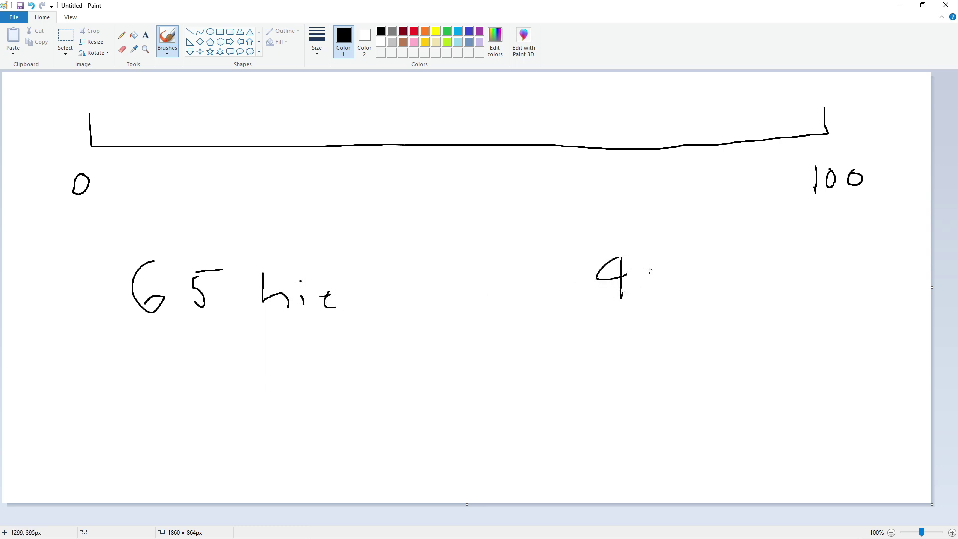
drag(650, 270, 651, 266)
mouse_move(713, 273)
mouse_down()
mouse_move(715, 294)
mouse_move(757, 274)
mouse_move(756, 286)
mouse_move(783, 276)
mouse_up()
click(757, 262)
mouse_move(771, 264)
mouse_down()
mouse_move(773, 292)
mouse_move(782, 291)
mouse_up()
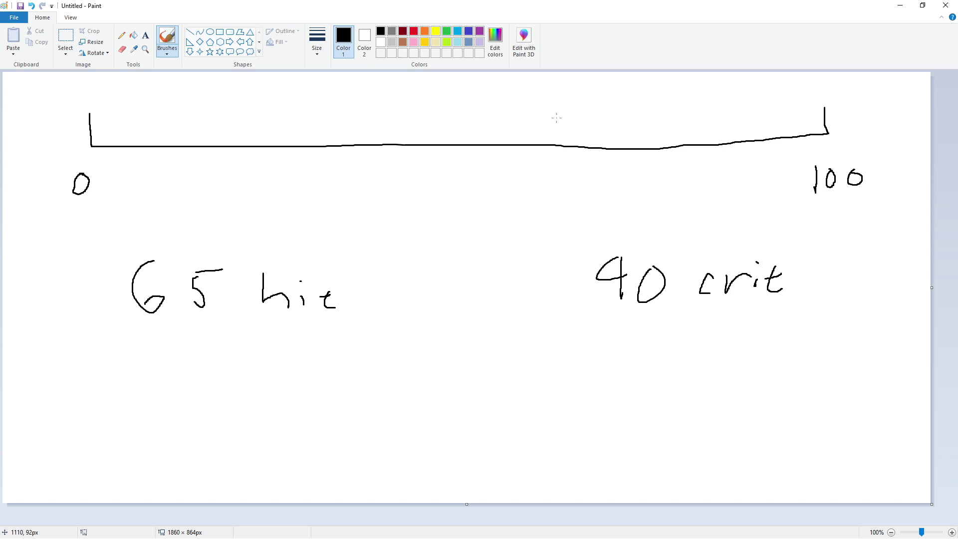
Mark 65 on the bar with a labelled tick, plus ticks either side.
mouse_move(555, 112)
mouse_down()
mouse_move(555, 152)
mouse_move(527, 215)
mouse_move(552, 208)
mouse_move(582, 178)
mouse_up()
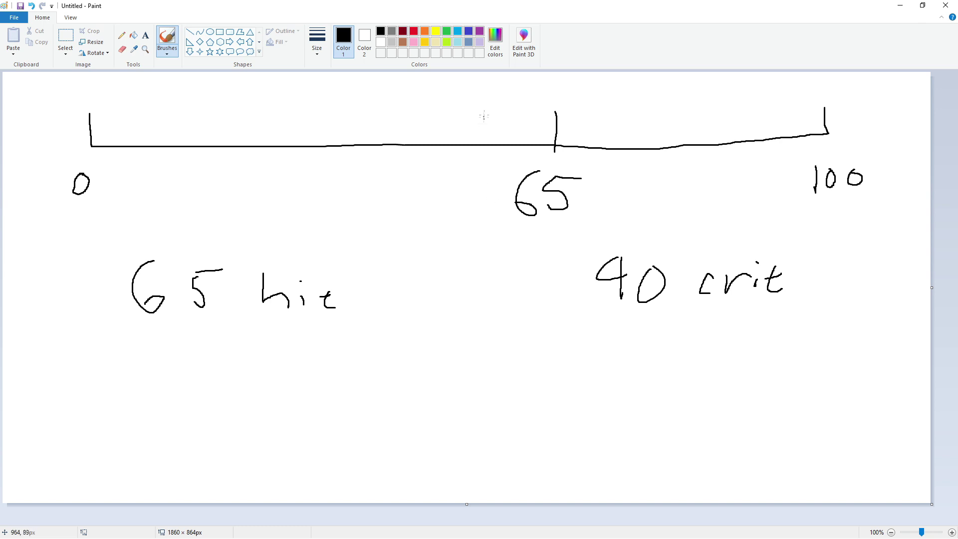
drag(481, 112, 480, 148)
drag(637, 110, 632, 165)
Label the side ticks 75 and 55, and shade 55–75 green.
mouse_move(621, 178)
mouse_down()
mouse_move(626, 200)
mouse_move(647, 200)
mouse_move(664, 182)
mouse_up()
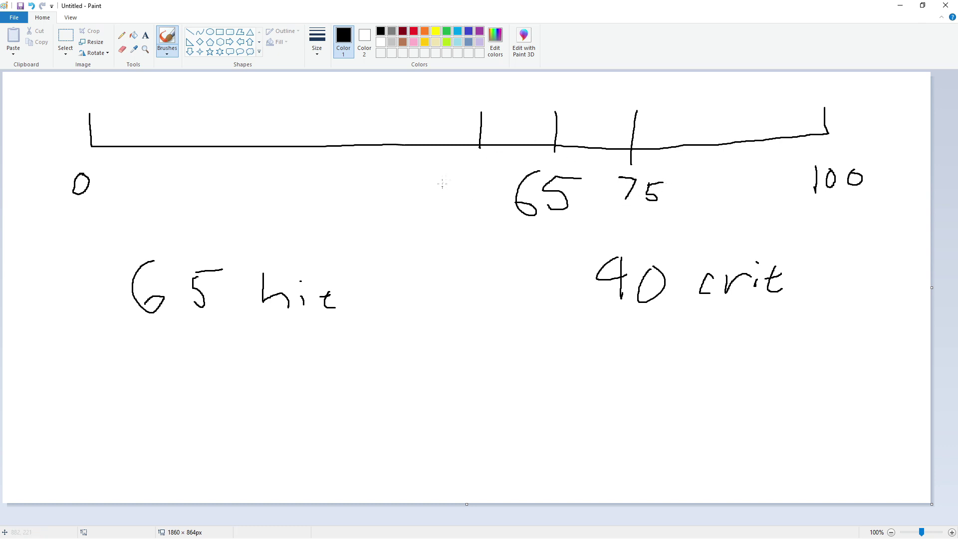
mouse_move(444, 174)
mouse_down()
mouse_move(446, 198)
mouse_move(475, 185)
mouse_move(476, 202)
mouse_move(491, 185)
mouse_up()
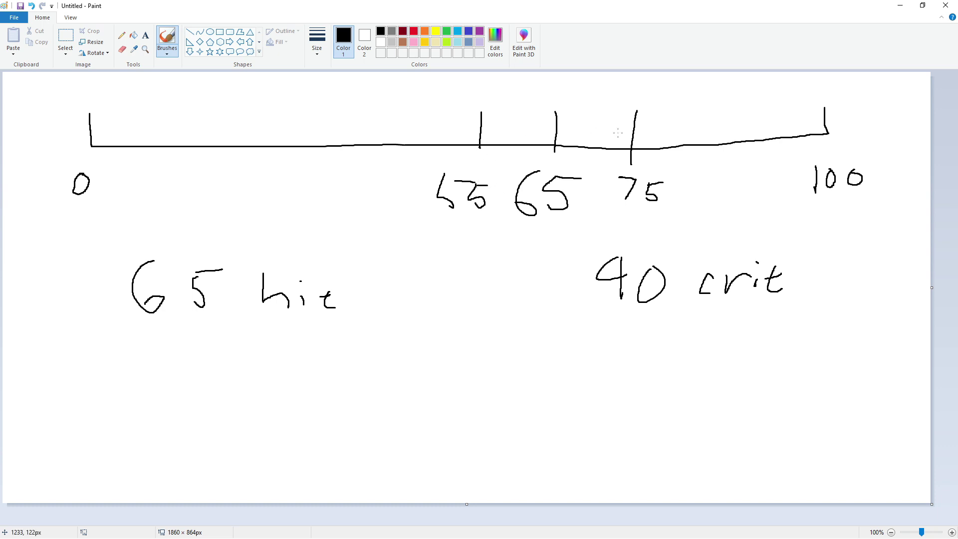
click(447, 31)
mouse_move(490, 105)
mouse_down()
mouse_move(606, 105)
mouse_move(499, 117)
mouse_move(626, 109)
mouse_move(491, 119)
mouse_move(614, 114)
mouse_move(506, 109)
mouse_move(614, 111)
mouse_move(516, 119)
mouse_move(628, 116)
mouse_move(516, 101)
mouse_up()
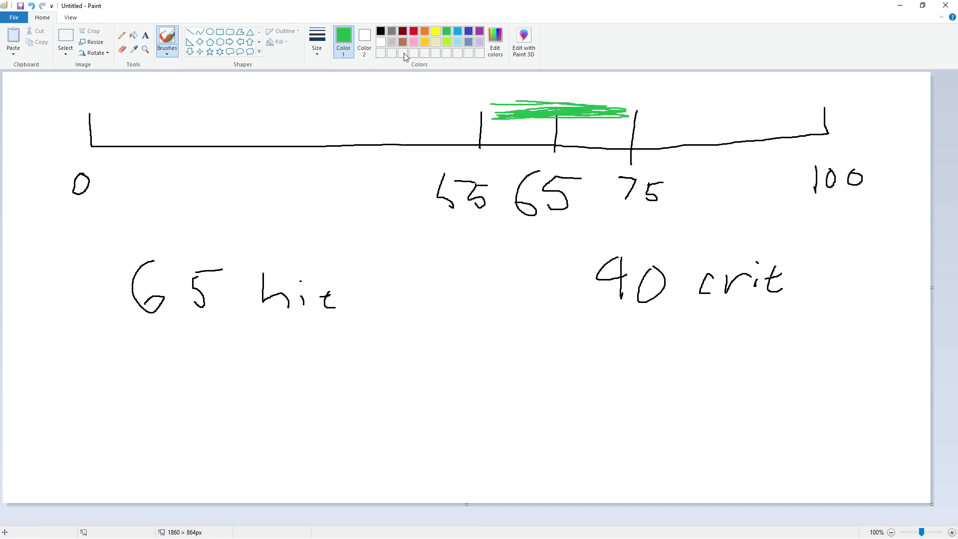
click(380, 31)
mouse_move(451, 380)
mouse_down()
mouse_move(483, 383)
mouse_move(476, 408)
mouse_up()
mouse_move(558, 375)
mouse_down()
mouse_move(552, 399)
mouse_move(594, 387)
mouse_up()
drag(584, 372, 576, 415)
mouse_move(640, 381)
mouse_down()
mouse_move(652, 406)
mouse_move(677, 379)
mouse_up()
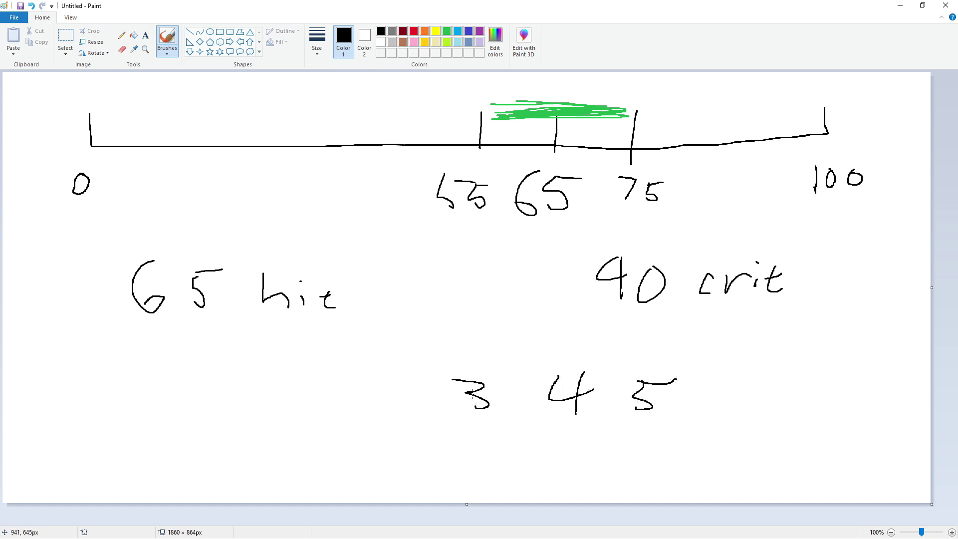
drag(473, 450, 476, 484)
drag(554, 449, 575, 478)
mouse_move(634, 446)
mouse_down()
mouse_move(643, 475)
mouse_move(669, 476)
mouse_up()
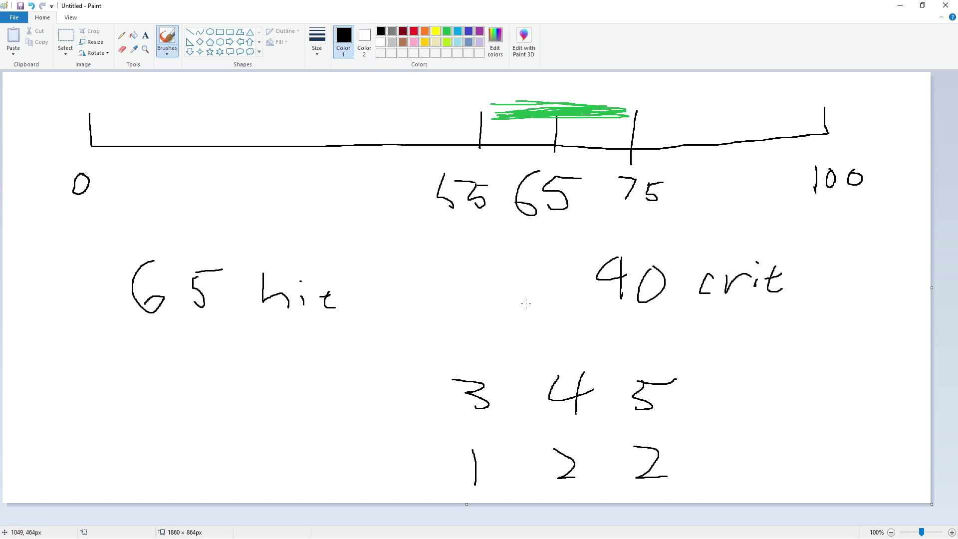
key(ctrl+z)
key(ctrl+z)
key(ctrl+z)
key(ctrl+z)
key(ctrl+z)
key(ctrl+z)
key(ctrl+z)
key(ctrl+z)
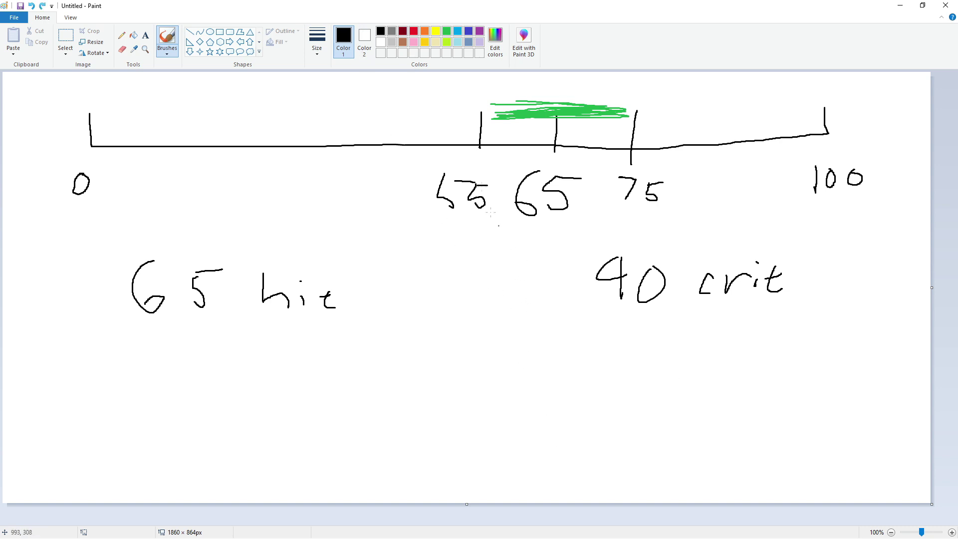
Brush a red stroke along the bar from 0 to the 55 tick.
click(414, 33)
mouse_move(473, 118)
mouse_down()
mouse_move(97, 124)
mouse_move(469, 115)
mouse_move(149, 131)
mouse_move(217, 133)
mouse_move(457, 119)
mouse_move(101, 127)
mouse_move(435, 112)
mouse_move(464, 116)
mouse_up()
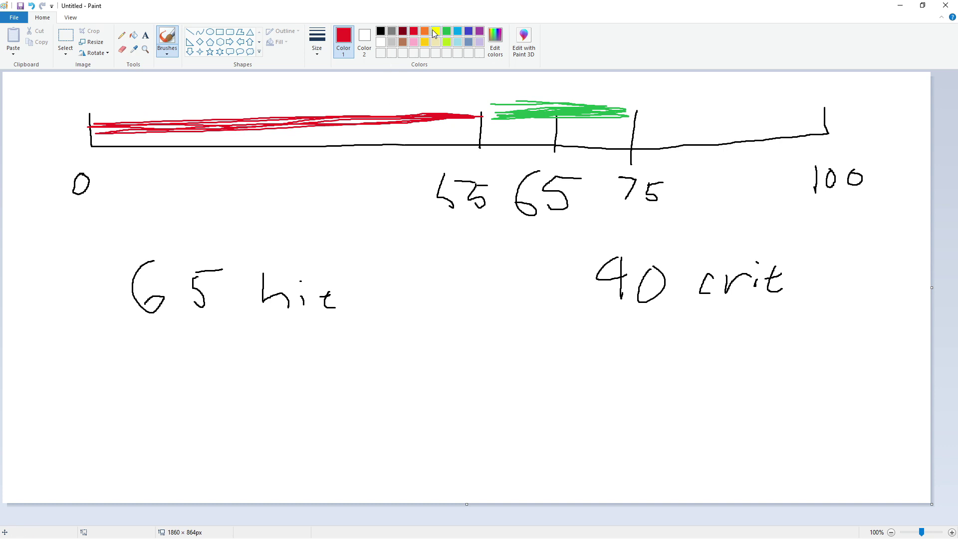
click(435, 31)
key(XF86Calculator)
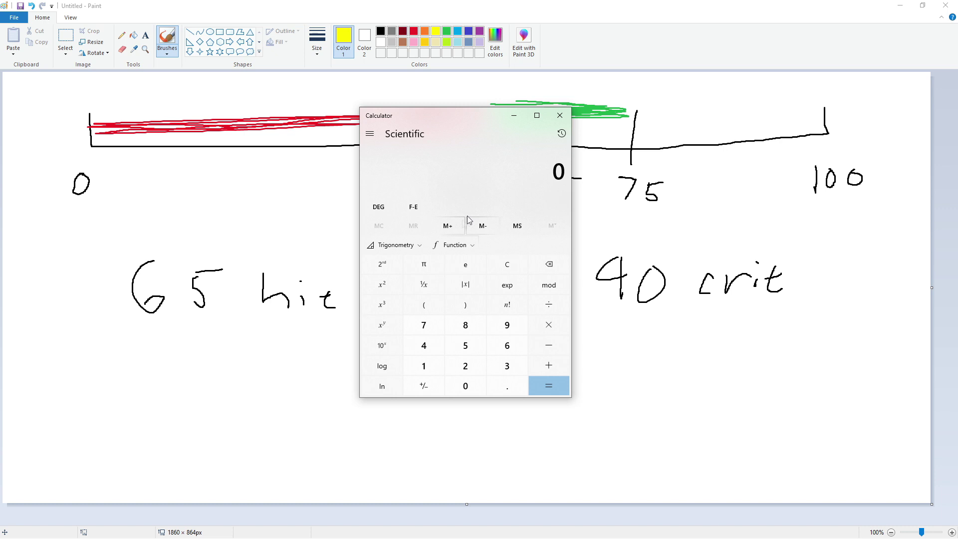
drag(443, 133, 433, 221)
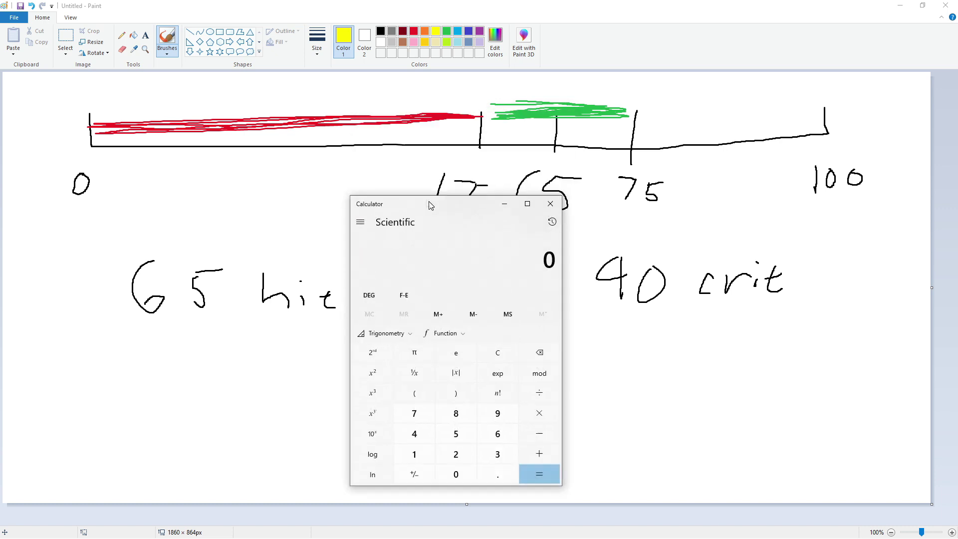
double_click(461, 434)
click(539, 413)
click(495, 477)
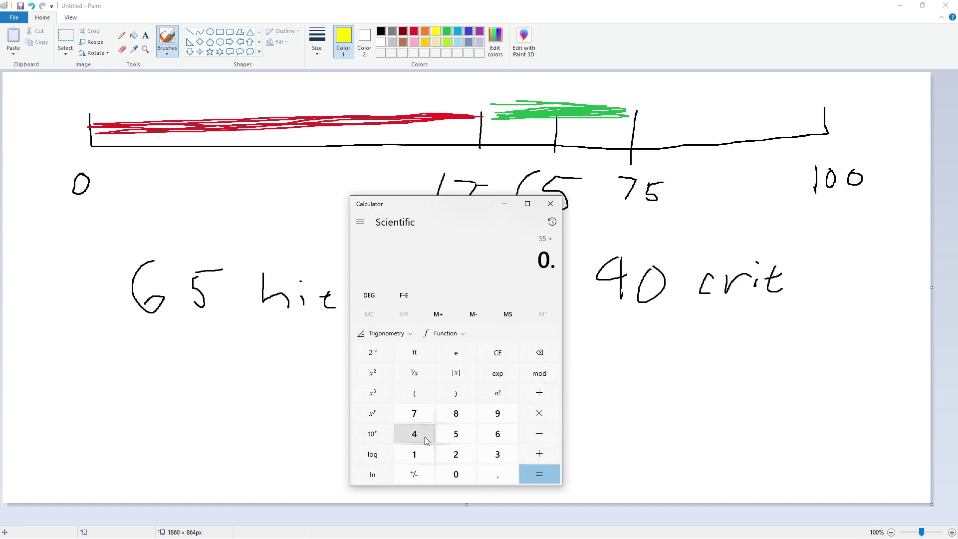
click(424, 435)
click(539, 474)
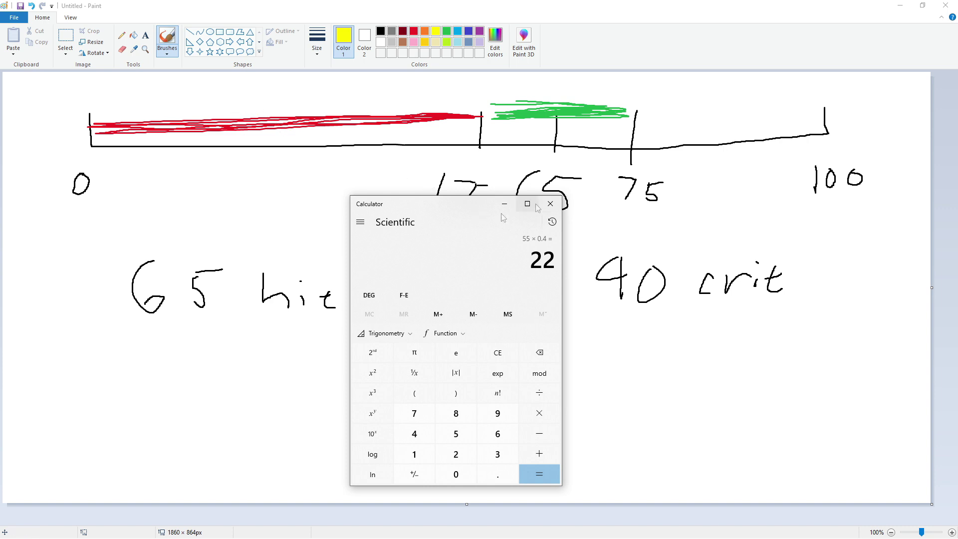
click(550, 204)
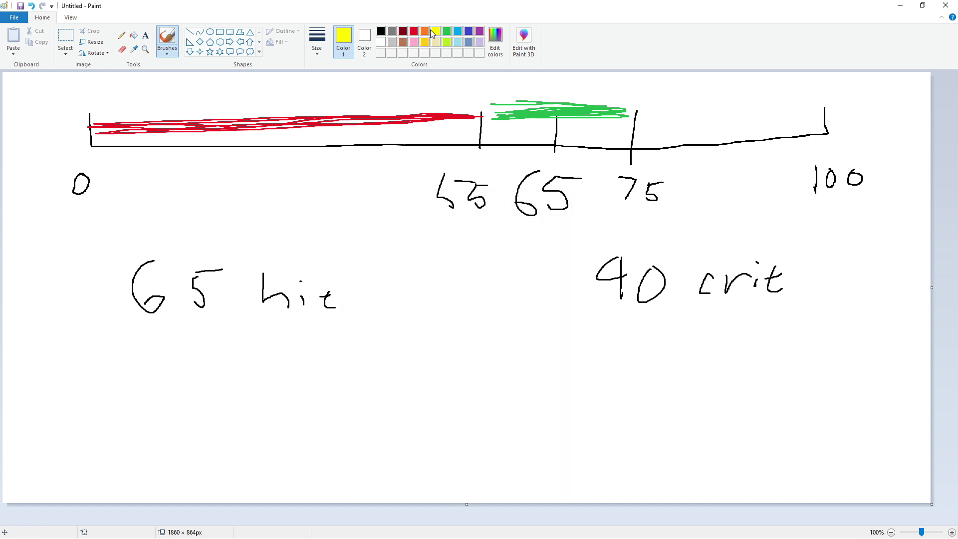
Brush a yellow band above the red band from 0 to about 22.
mouse_move(480, 89)
mouse_down()
mouse_move(306, 91)
mouse_move(430, 91)
mouse_move(334, 90)
mouse_up()
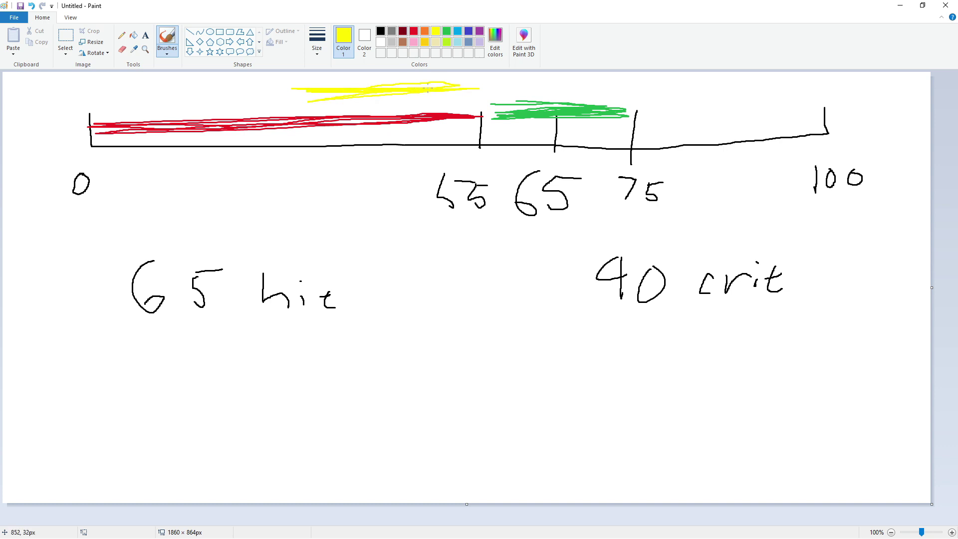
key(ctrl+z)
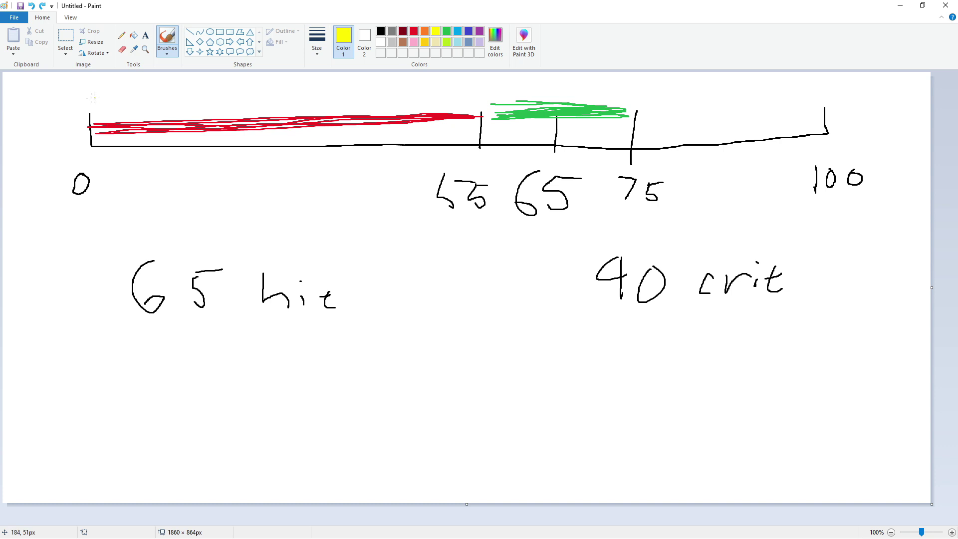
mouse_move(91, 97)
mouse_down()
mouse_move(218, 91)
mouse_move(106, 99)
mouse_move(205, 99)
mouse_move(106, 102)
mouse_move(228, 90)
mouse_move(106, 95)
mouse_move(231, 88)
mouse_up()
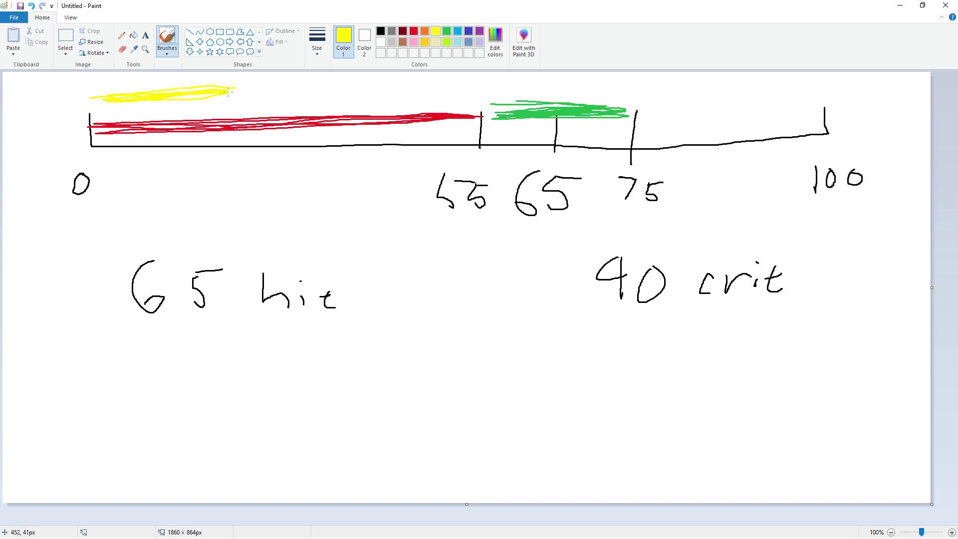
Add a black tick at 22 labelled 22.
click(381, 31)
drag(234, 135, 240, 196)
mouse_move(244, 178)
mouse_down()
mouse_move(256, 186)
mouse_move(249, 197)
mouse_up()
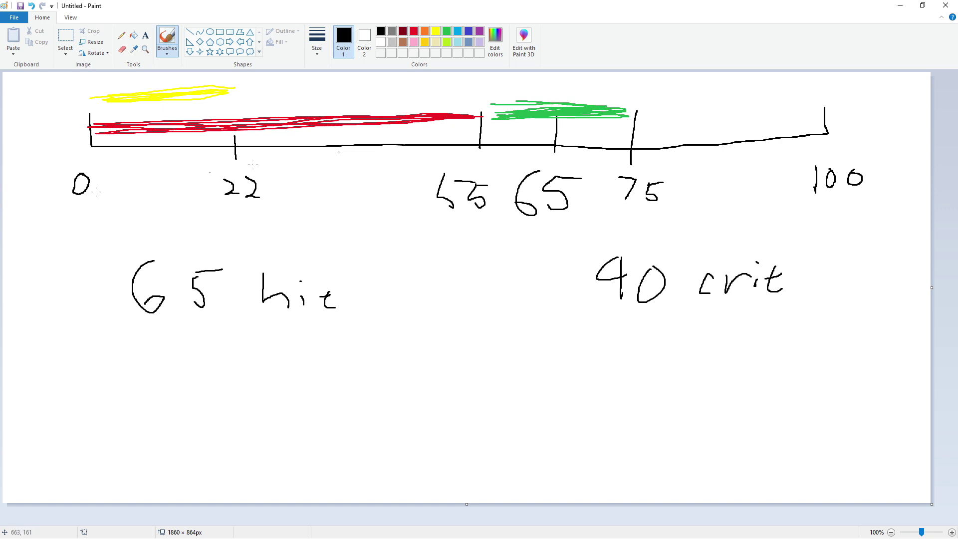
key(XF86Calculator)
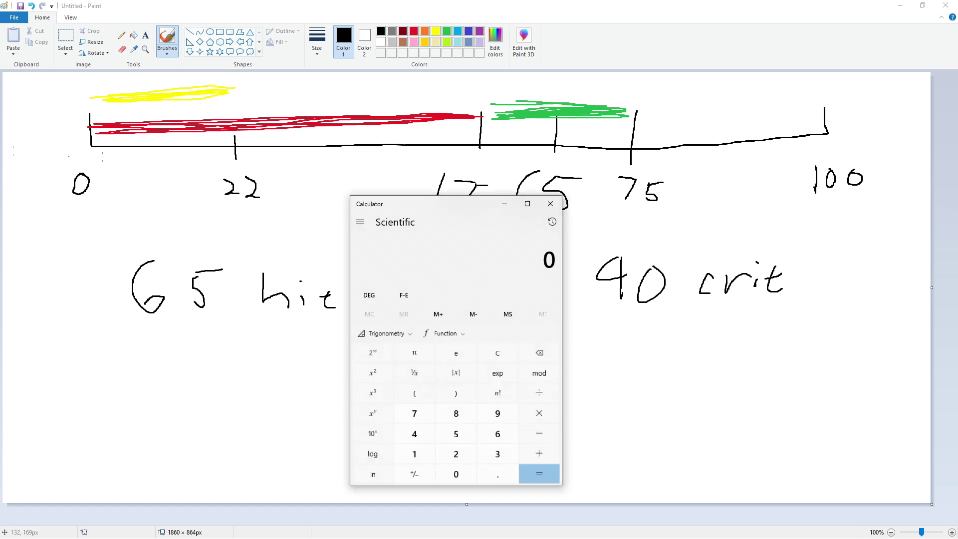
click(463, 452)
click(460, 469)
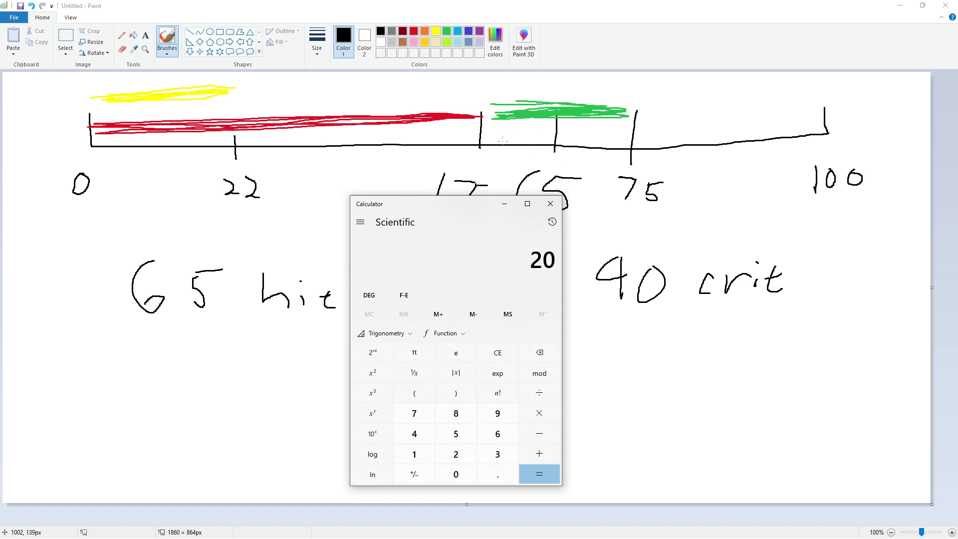
click(543, 414)
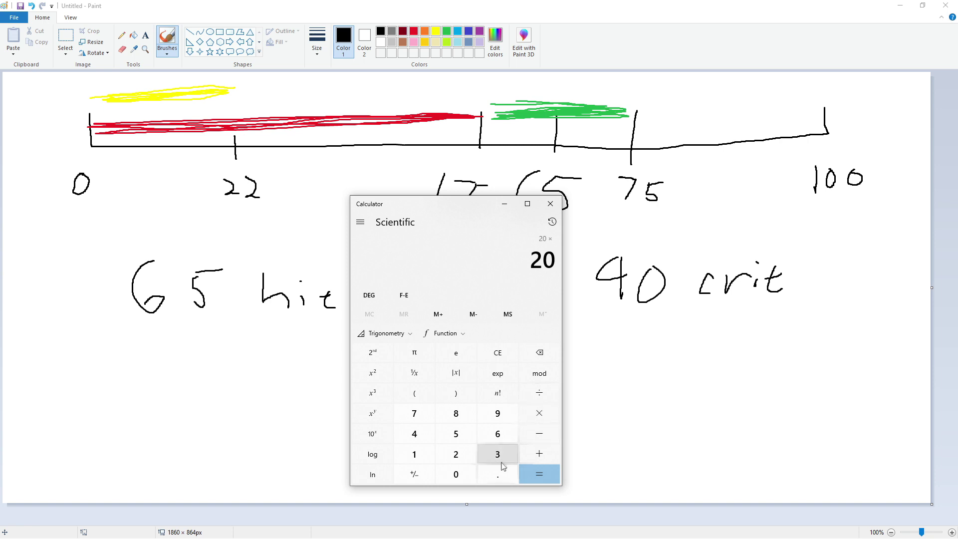
click(496, 473)
click(415, 434)
click(532, 472)
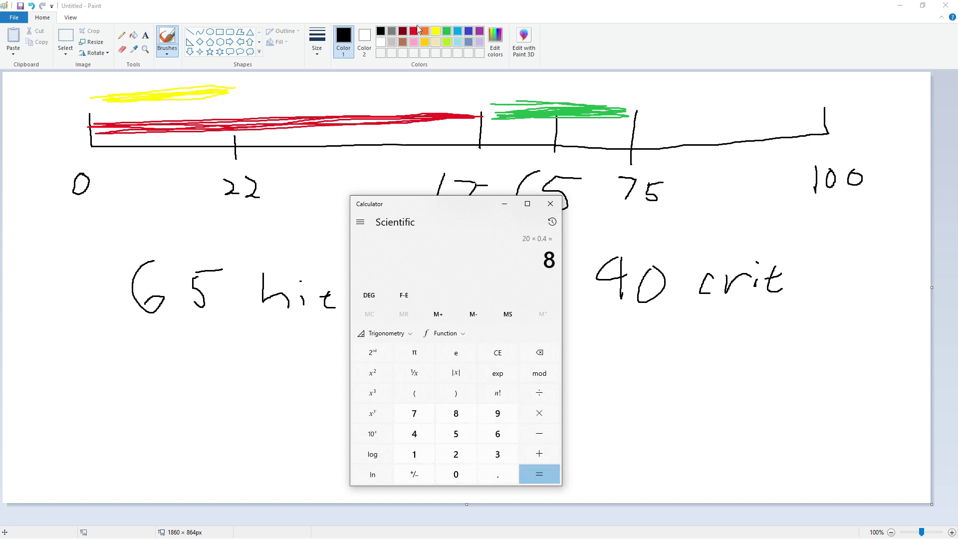
click(433, 36)
drag(483, 85, 524, 81)
key(ctrl+z)
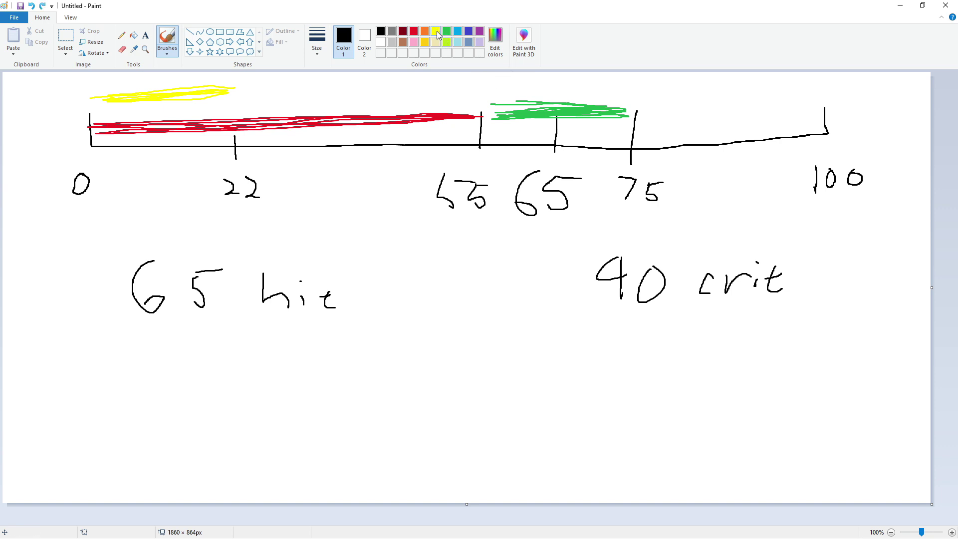
click(436, 31)
Extend the red band from 55 to 63 and add a black tick labelled 63 above.
mouse_move(488, 82)
mouse_down()
mouse_move(534, 86)
mouse_move(485, 89)
mouse_move(516, 81)
mouse_up()
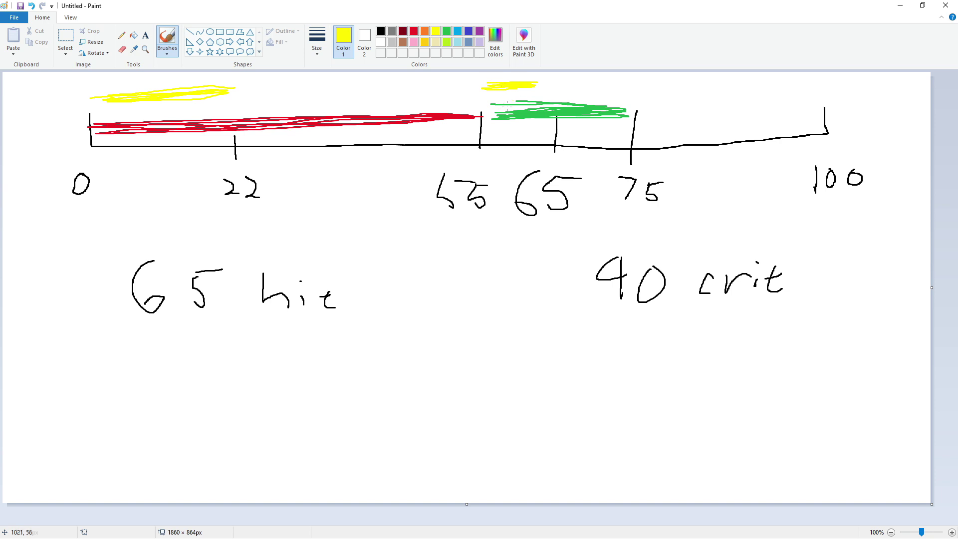
key(ctrl+z)
key(ctrl+z)
key(ctrl+z)
key(ctrl+z)
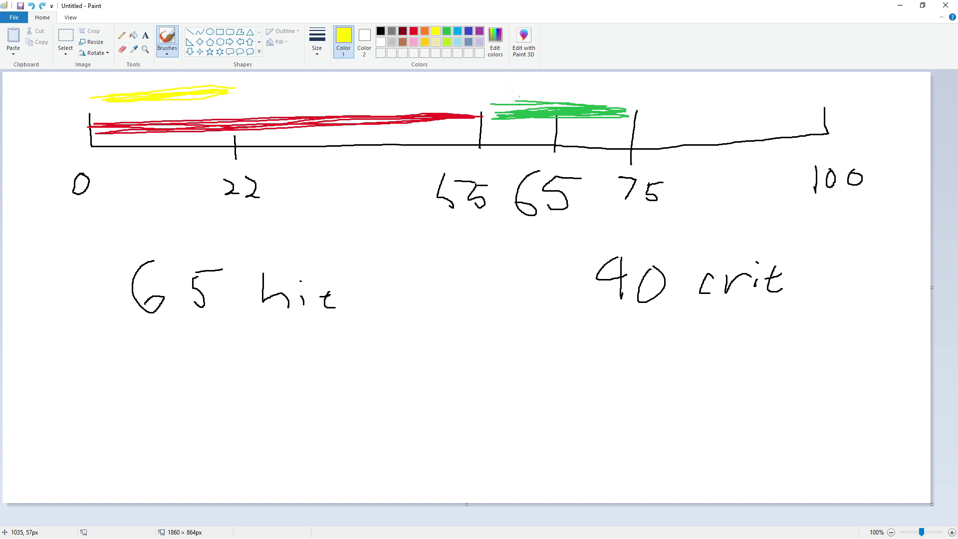
click(414, 31)
mouse_move(494, 113)
mouse_down()
mouse_move(524, 112)
mouse_move(487, 117)
mouse_move(532, 112)
mouse_up()
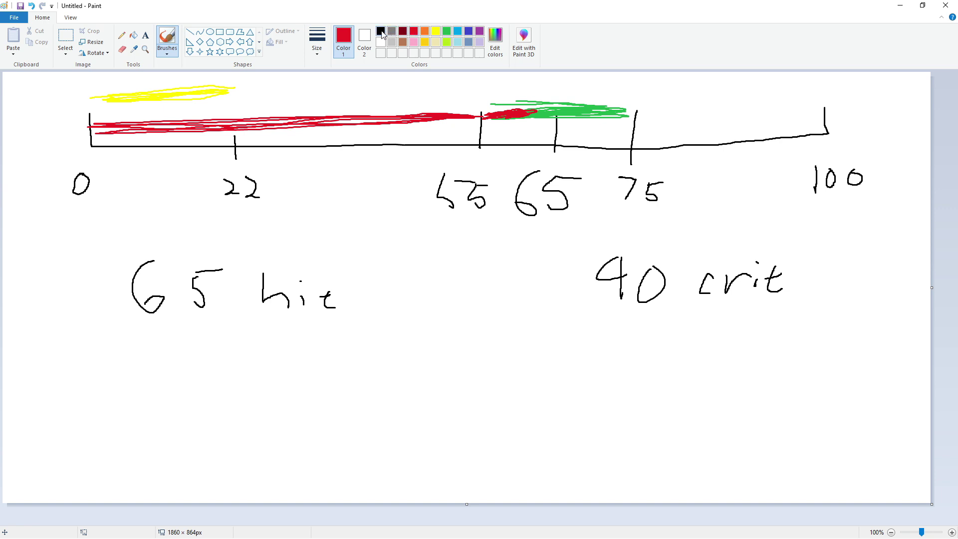
click(381, 32)
mouse_move(532, 97)
mouse_down()
mouse_move(529, 142)
mouse_move(533, 105)
mouse_move(523, 89)
mouse_move(548, 86)
mouse_move(541, 95)
mouse_up()
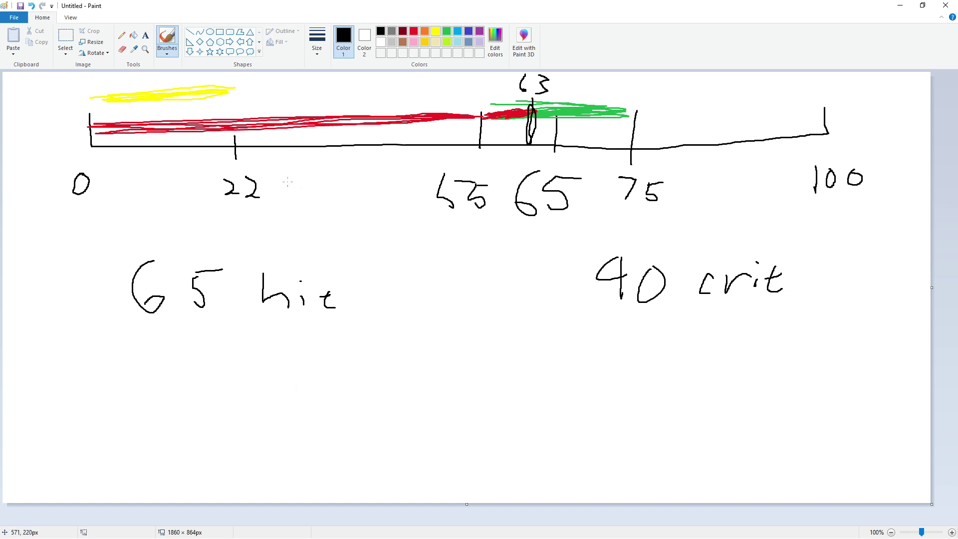
Handwrite '41 hit' and '22crit' along the bottom of the canvas.
mouse_move(314, 399)
mouse_down()
mouse_move(320, 425)
mouse_move(306, 436)
mouse_move(336, 441)
mouse_up()
mouse_move(389, 401)
mouse_down()
mouse_move(380, 447)
mouse_move(425, 458)
mouse_up()
drag(424, 425, 466, 429)
drag(465, 421, 479, 452)
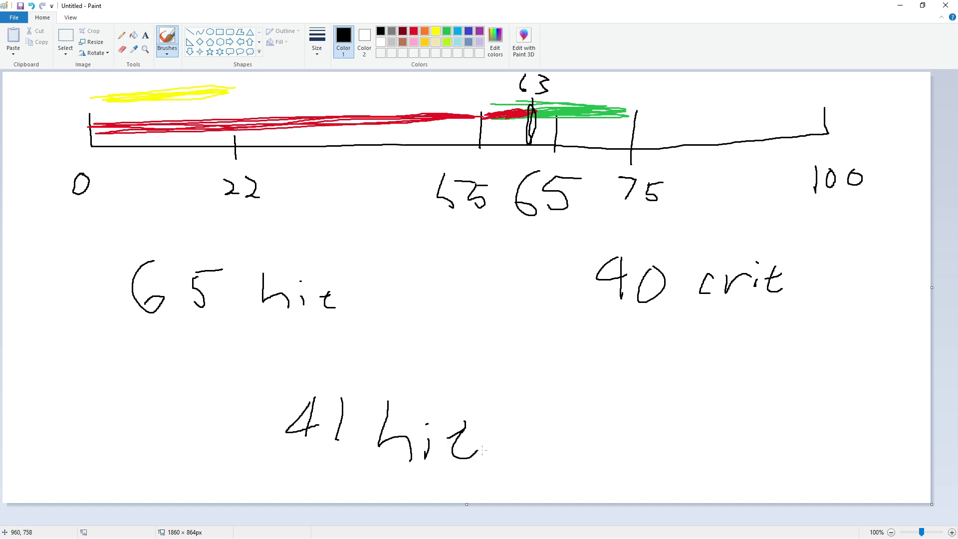
mouse_move(73, 403)
mouse_down()
mouse_move(112, 429)
mouse_move(158, 431)
mouse_up()
mouse_move(172, 420)
mouse_down()
mouse_move(198, 437)
mouse_move(198, 410)
mouse_move(227, 417)
mouse_up()
mouse_move(213, 413)
mouse_down()
mouse_move(220, 443)
mouse_move(230, 441)
mouse_up()
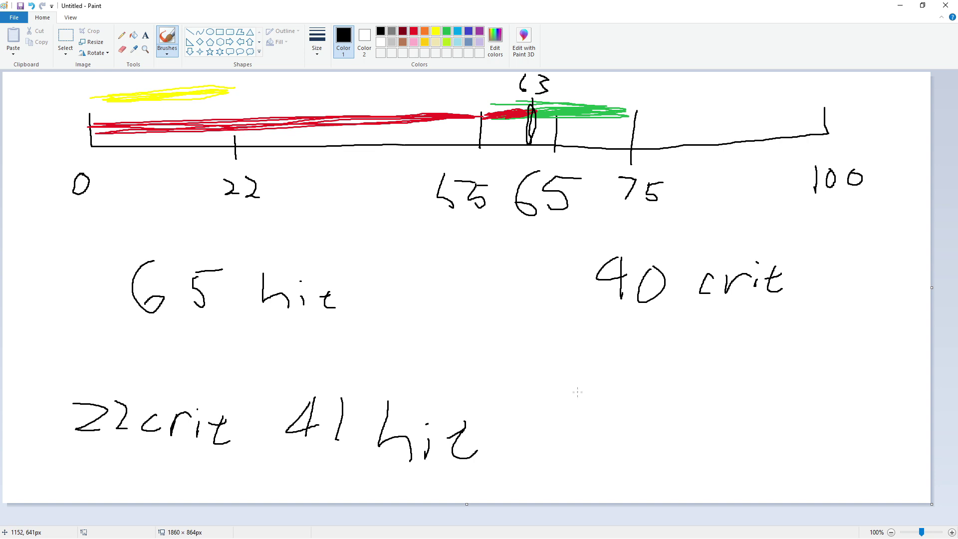
Handwrite '12 graze' and, above it, '25 miss' on the right.
mouse_move(577, 422)
mouse_down()
mouse_move(578, 468)
mouse_move(626, 457)
mouse_up()
drag(673, 433, 655, 479)
mouse_move(696, 437)
mouse_down()
mouse_move(694, 455)
mouse_move(710, 433)
mouse_up()
mouse_move(739, 440)
mouse_down()
mouse_move(716, 445)
mouse_move(768, 449)
mouse_move(775, 462)
mouse_up()
drag(781, 452, 808, 466)
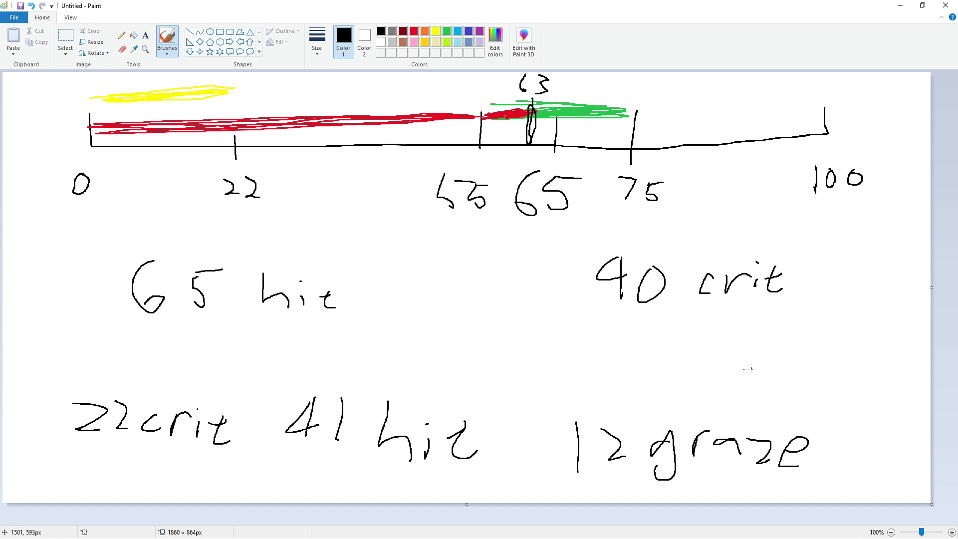
drag(736, 369, 768, 394)
mouse_move(770, 367)
mouse_down()
mouse_move(780, 382)
mouse_move(766, 394)
mouse_up()
mouse_move(772, 368)
mouse_down()
mouse_move(824, 372)
mouse_move(884, 401)
mouse_up()
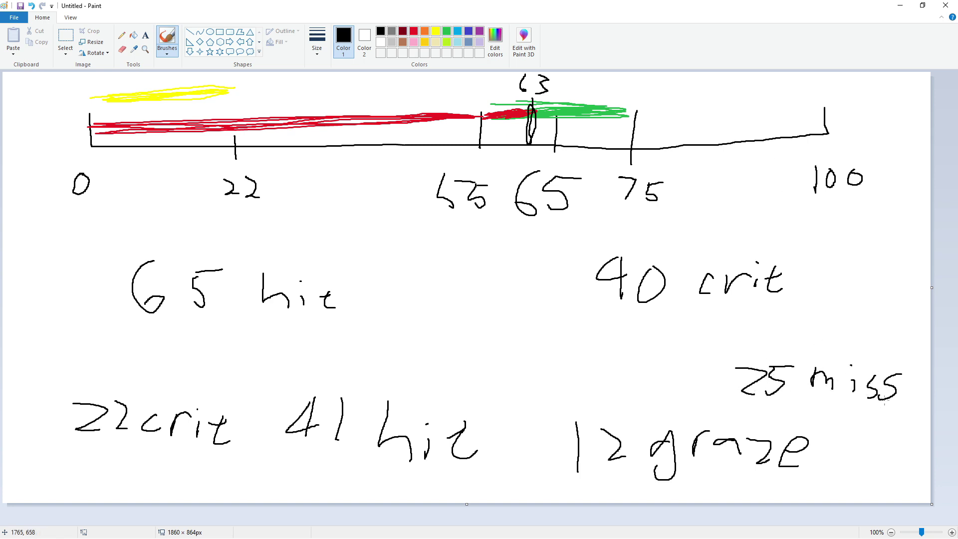